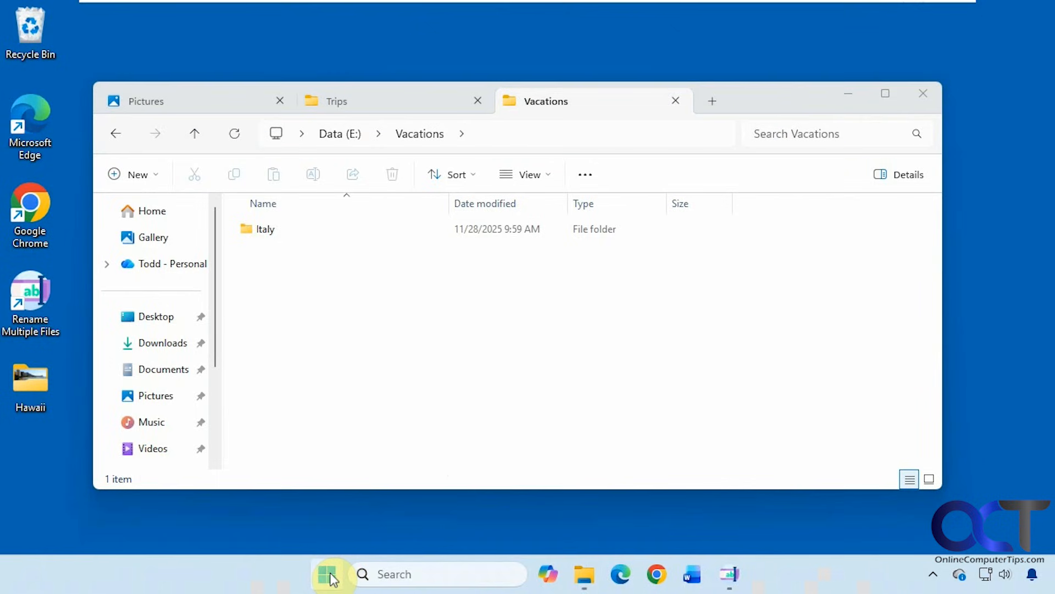
Step: Show the Pictures library in File Explorer and open its Hawaii folder
{"action": "left_click", "coordinate": [321, 574]}
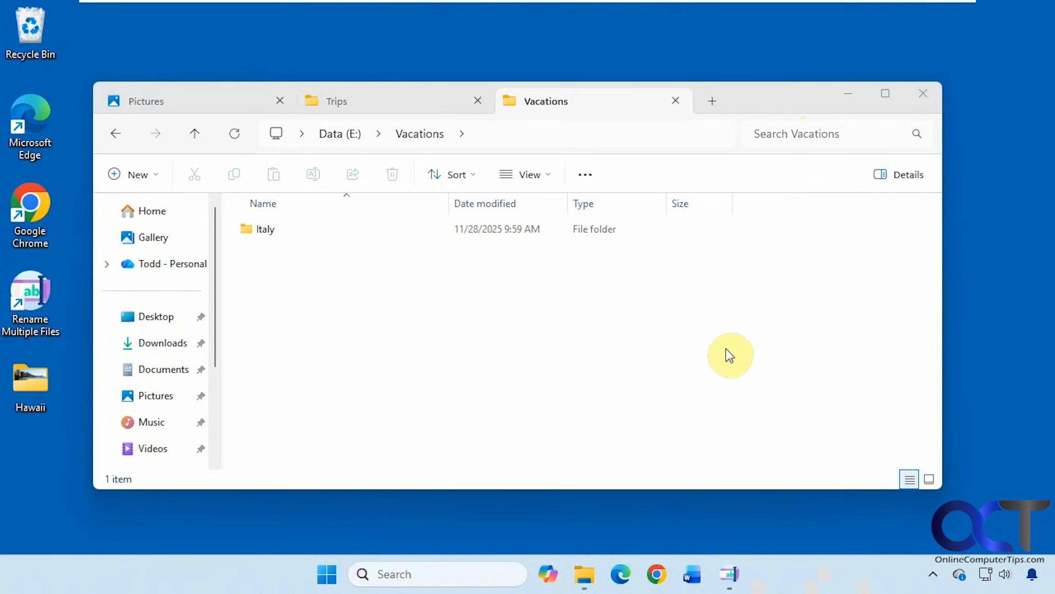
{"action": "left_click", "coordinate": [176, 94]}
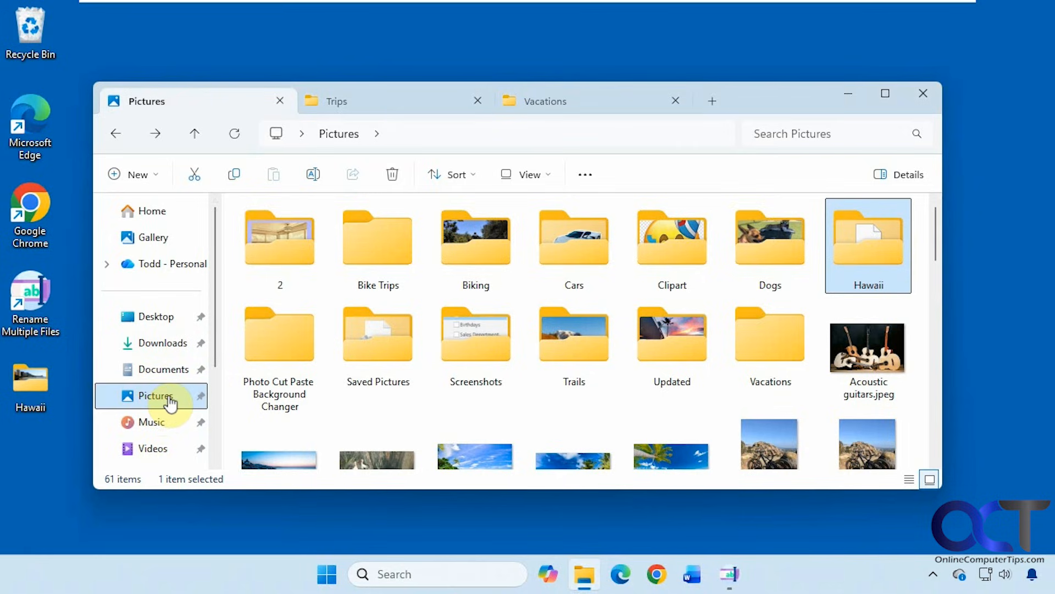
{"action": "double_click", "coordinate": [876, 264]}
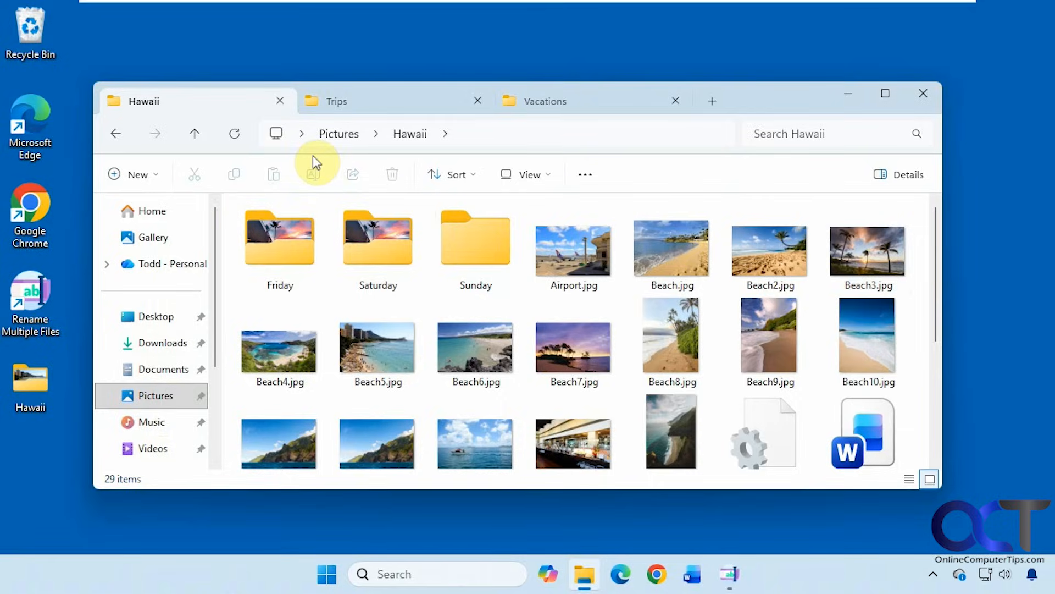
Step: Open the Grand Canyon folder inside Trips on Local Disk (C:), and go back to Trips
{"action": "left_click", "coordinate": [352, 105]}
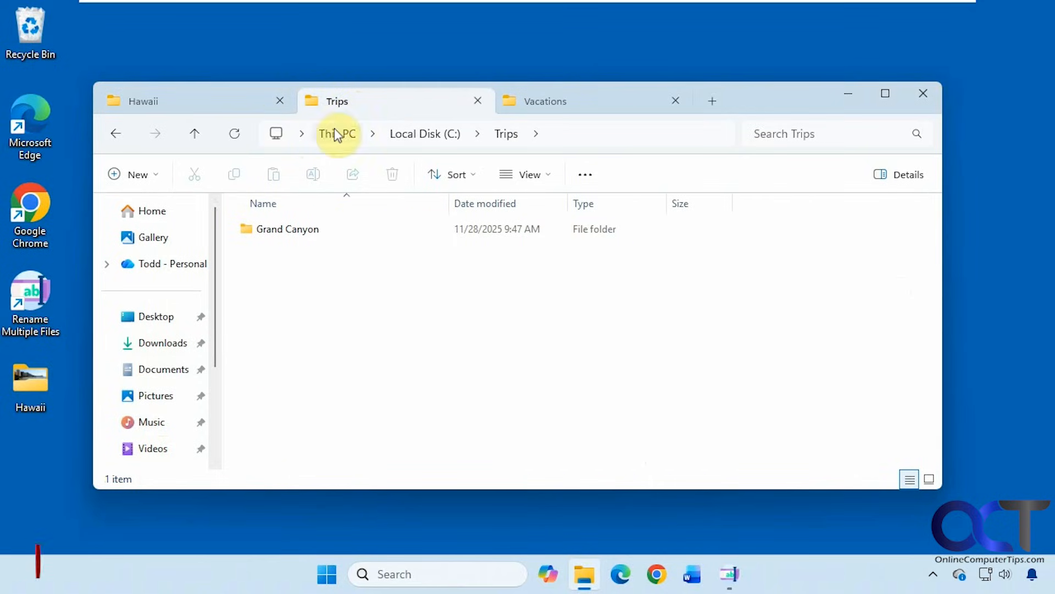
{"action": "left_click", "coordinate": [301, 237]}
{"action": "double_click", "coordinate": [313, 237]}
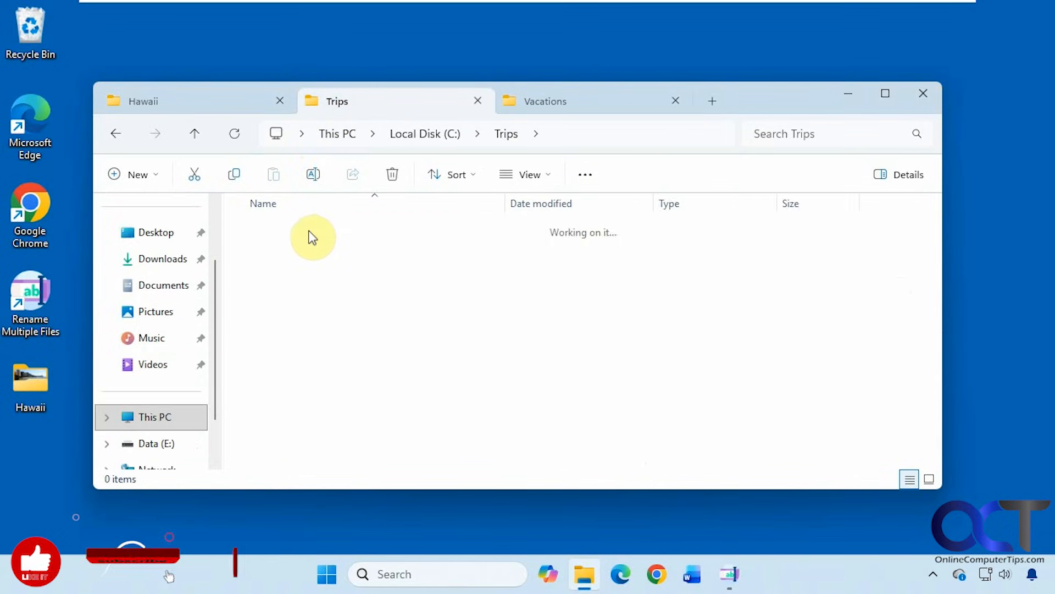
{"action": "left_click", "coordinate": [116, 134]}
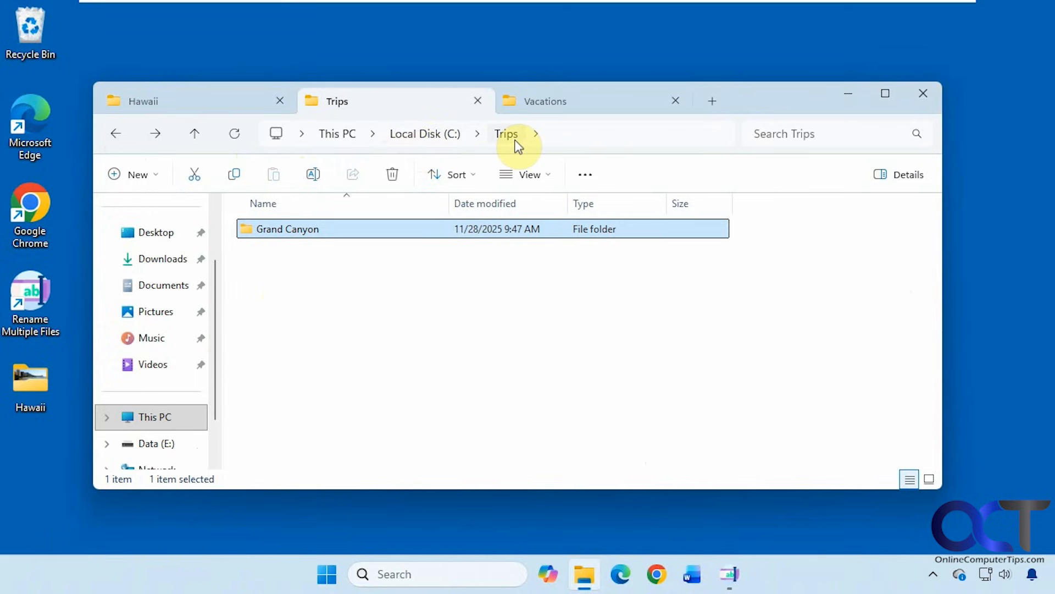
Step: Open the Italy folder inside Vacations on the Data (E:) drive
{"action": "left_click", "coordinate": [558, 109]}
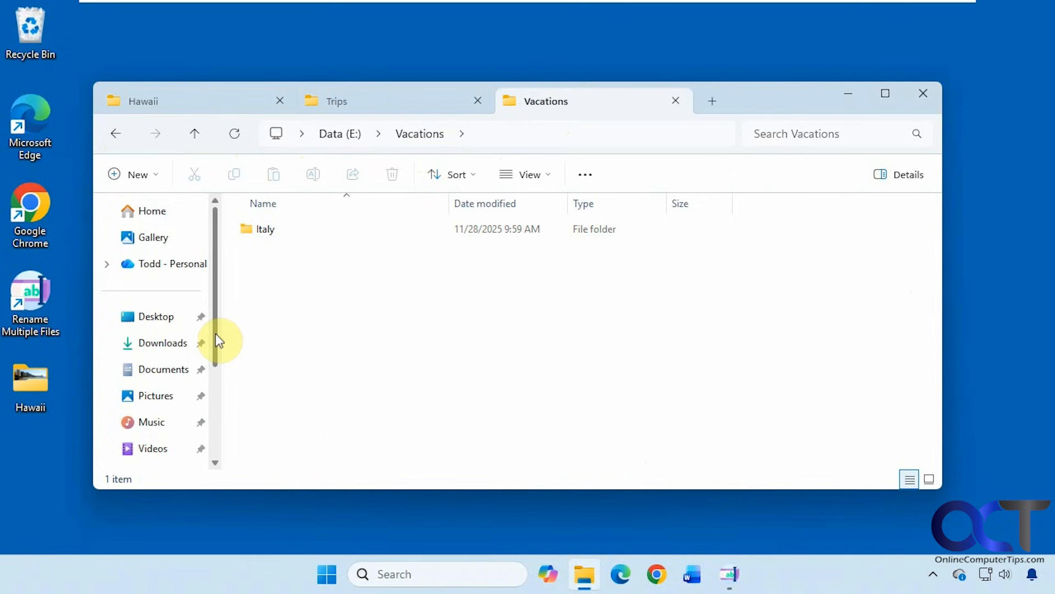
{"action": "scroll", "coordinate": [216, 341], "scroll_direction": "down", "scroll_amount": 2}
{"action": "scroll", "coordinate": [218, 357], "scroll_direction": "down", "scroll_amount": 1}
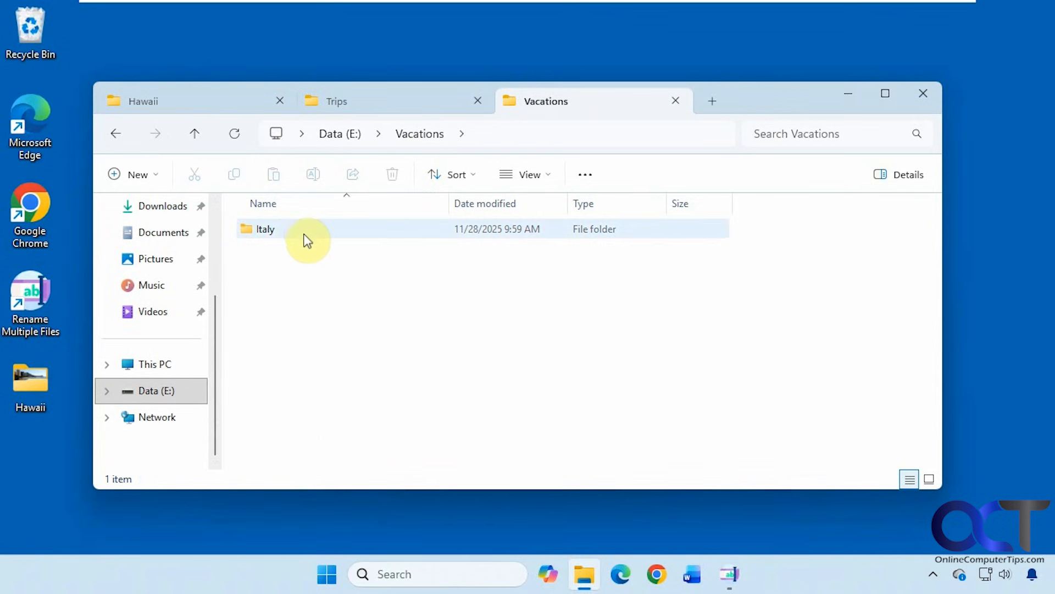
{"action": "double_click", "coordinate": [276, 229]}
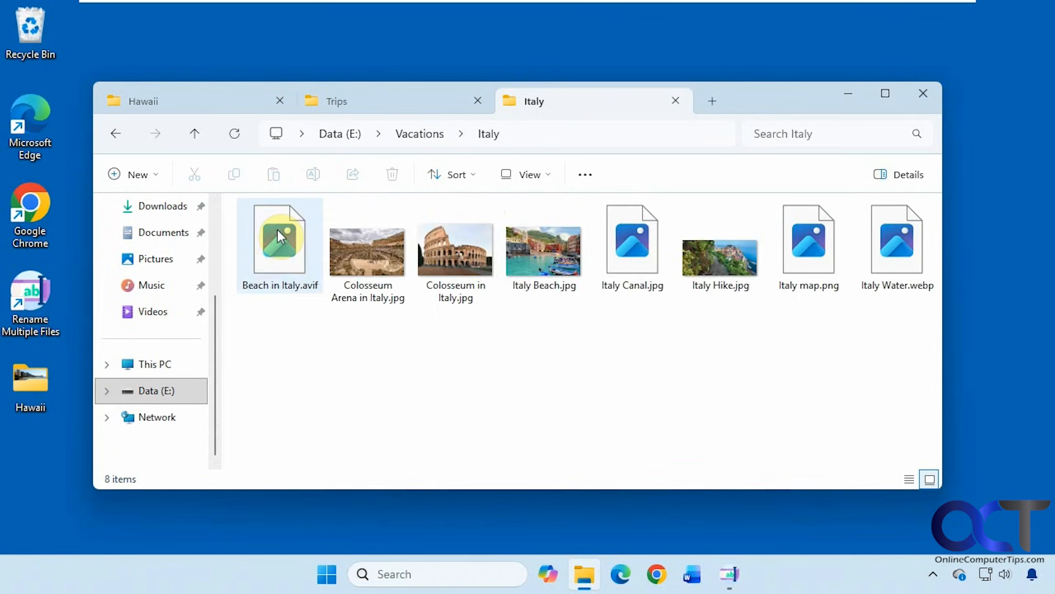
Step: Minimize File Explorer, search Windows for "hawaii" and look through the folder, document and photo results
{"action": "left_click", "coordinate": [183, 99]}
{"action": "left_click", "coordinate": [846, 101]}
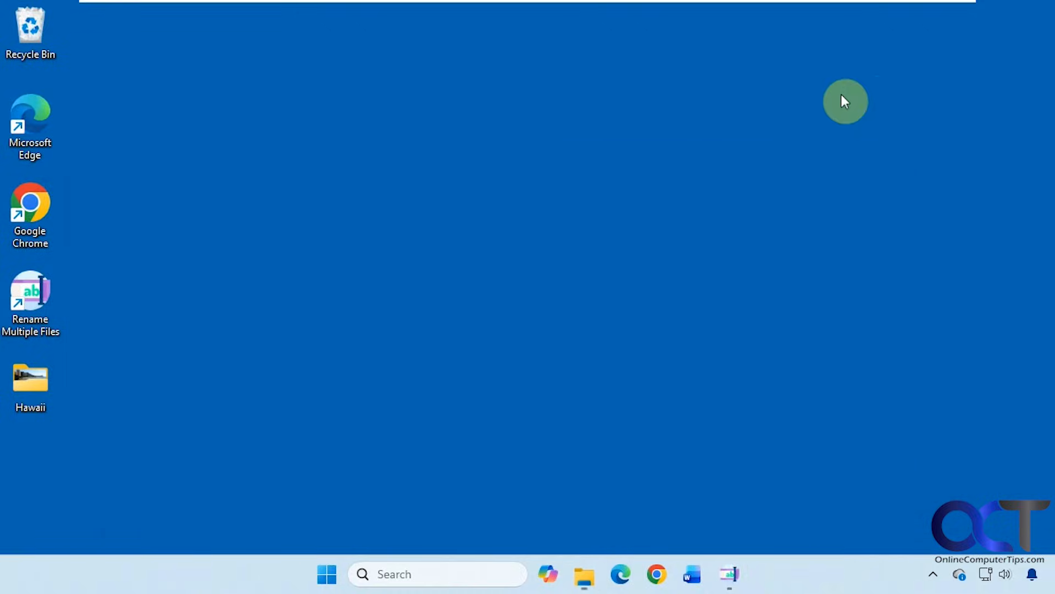
{"action": "left_click", "coordinate": [396, 572]}
{"action": "type", "text": "ha"}
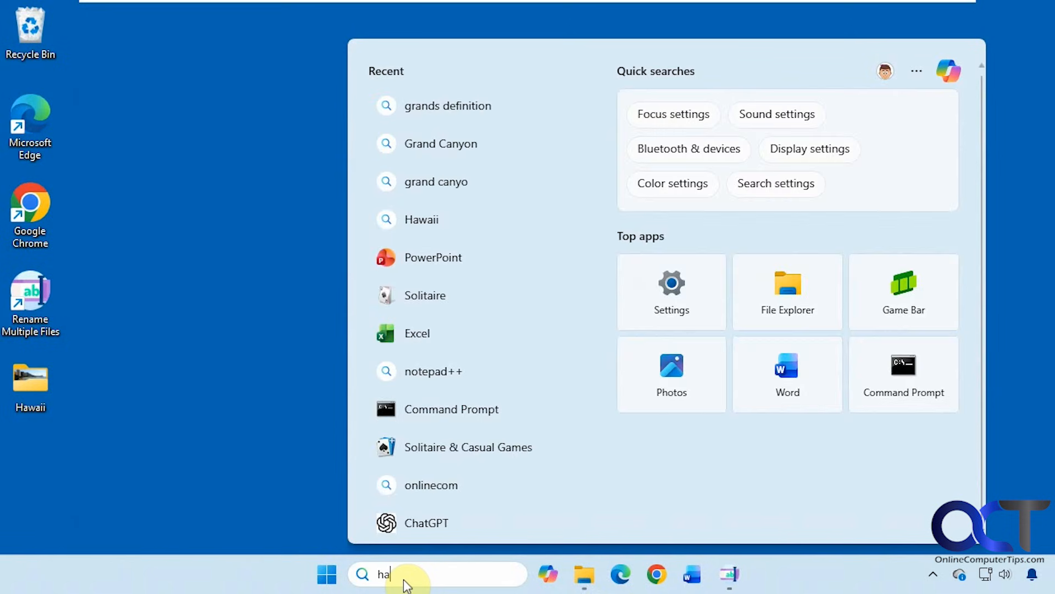
{"action": "type", "text": "waii"}
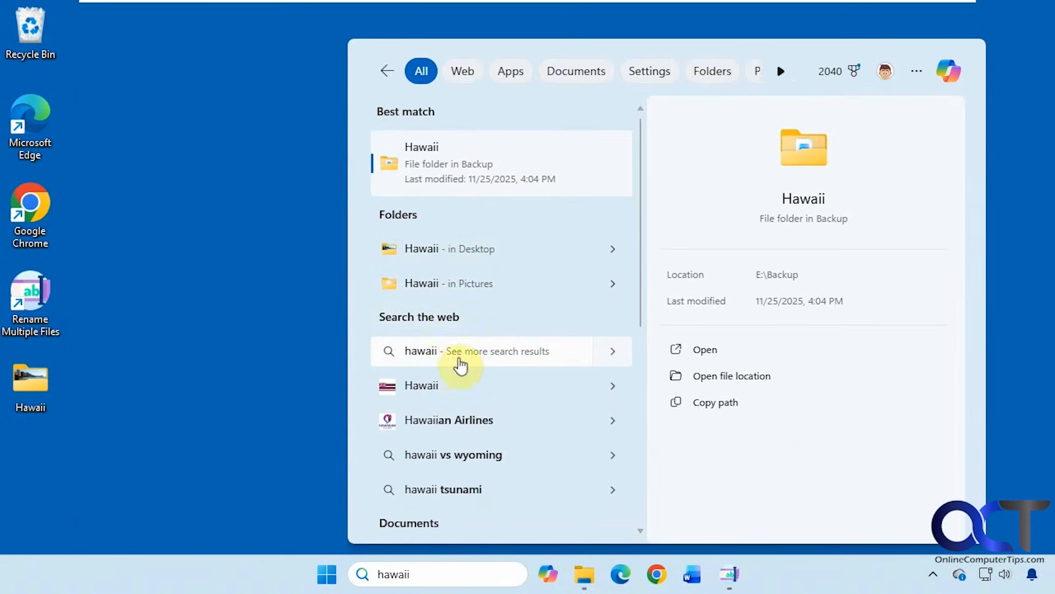
{"action": "scroll", "coordinate": [478, 363], "scroll_direction": "down", "scroll_amount": 5}
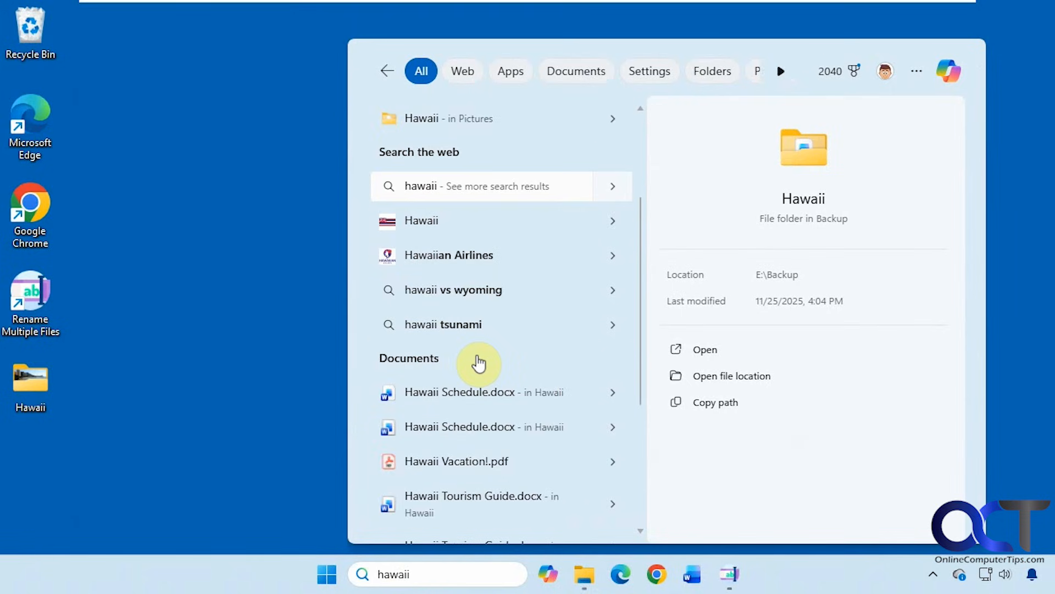
{"action": "scroll", "coordinate": [478, 363], "scroll_direction": "down", "scroll_amount": 3}
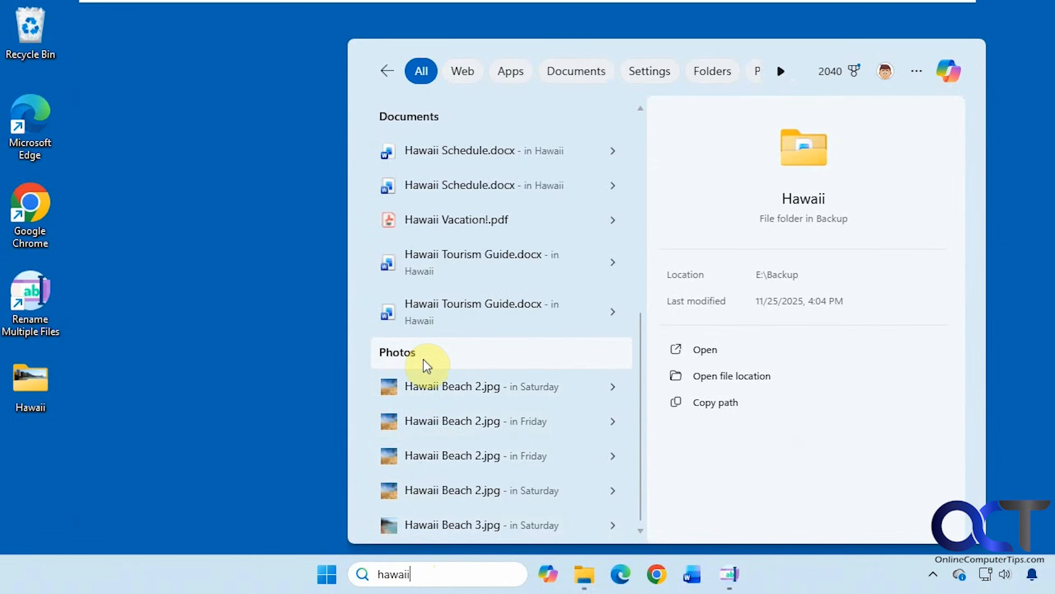
Step: View the Grand Canyon folder's files in C:\Trips, and search Windows for "grand canyon"
{"action": "left_click", "coordinate": [584, 574]}
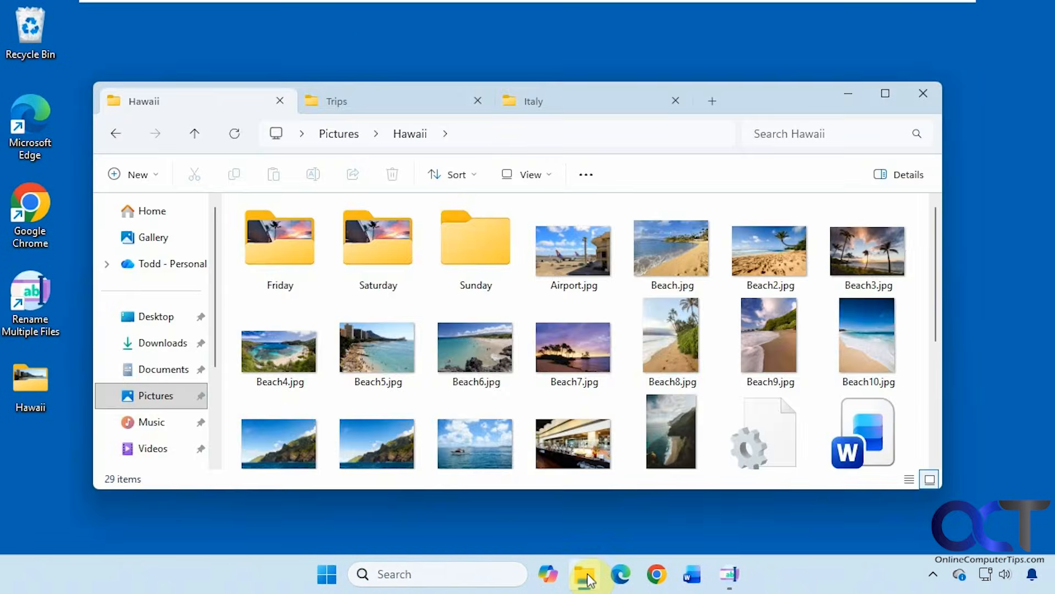
{"action": "left_click", "coordinate": [379, 104]}
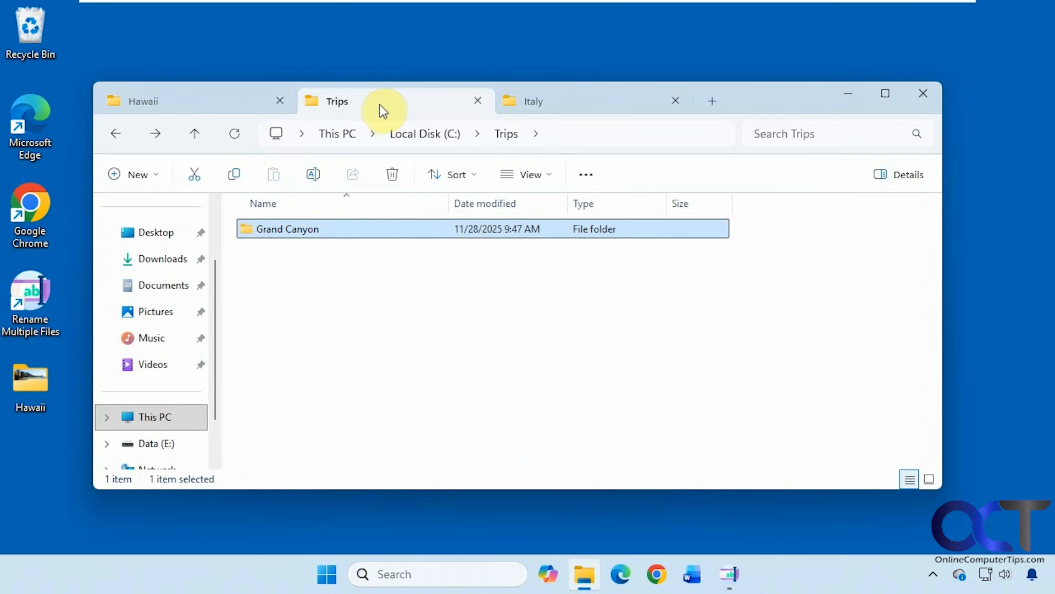
{"action": "double_click", "coordinate": [315, 230]}
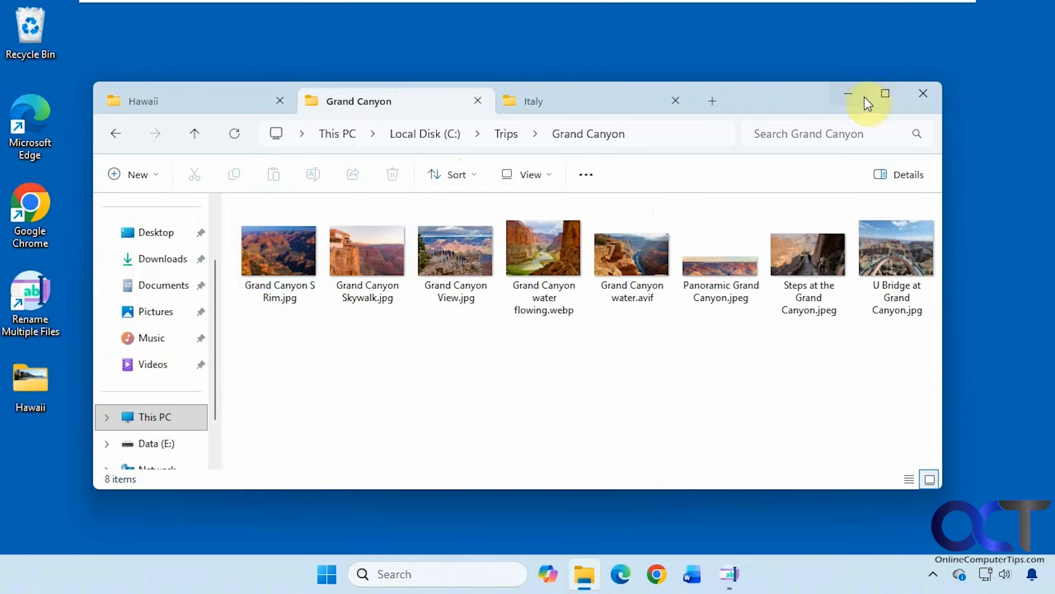
{"action": "left_click", "coordinate": [850, 100]}
{"action": "left_click", "coordinate": [434, 574]}
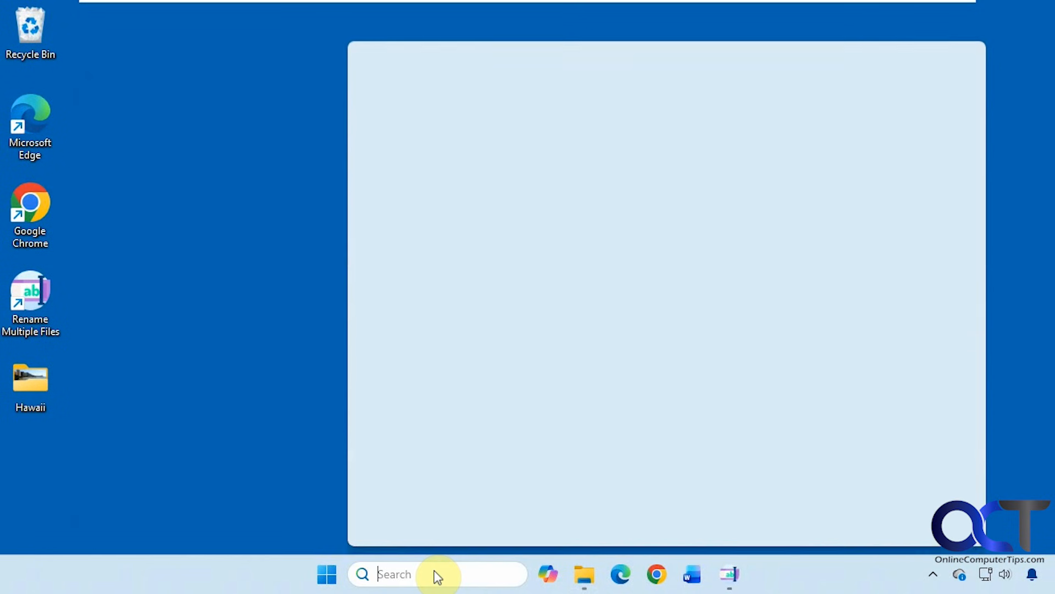
{"action": "type", "text": "grand cany"}
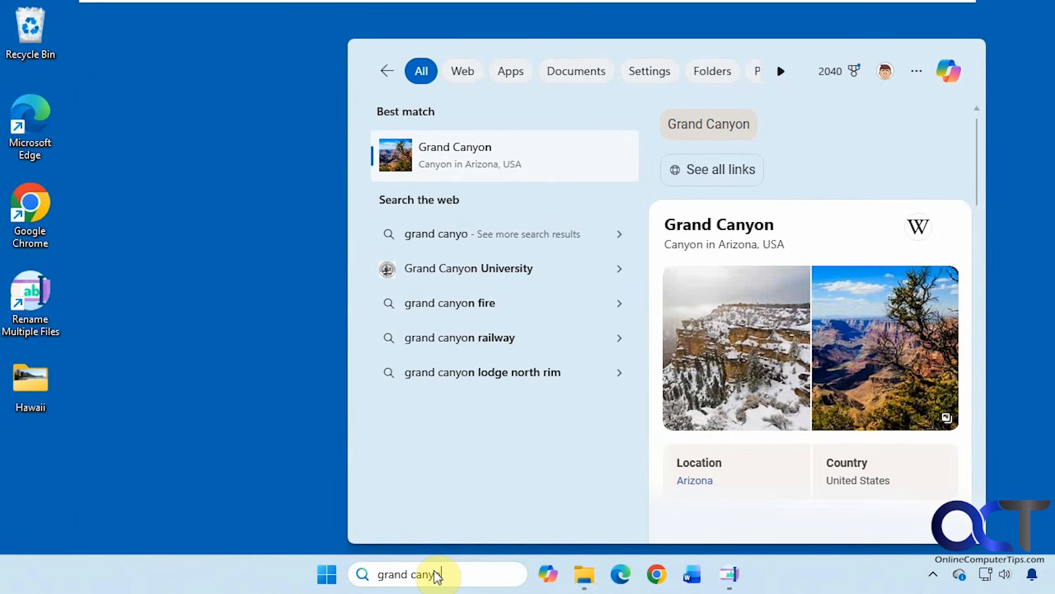
{"action": "type", "text": "on"}
Step: View the Italy folder's files in File Explorer, search Windows for "italy" and close the search
{"action": "left_click", "coordinate": [585, 574]}
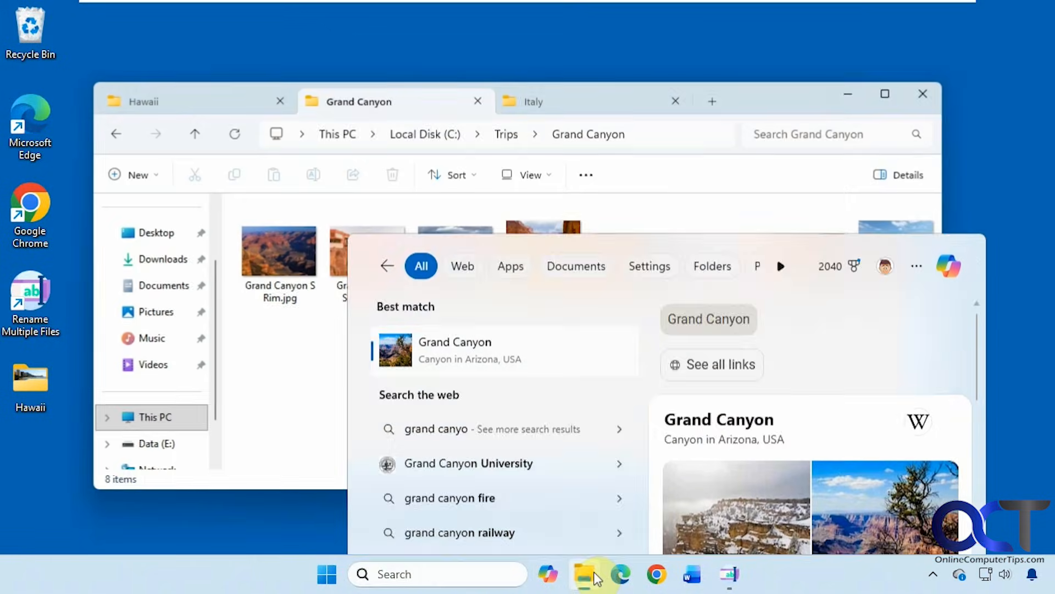
{"action": "left_click", "coordinate": [568, 105]}
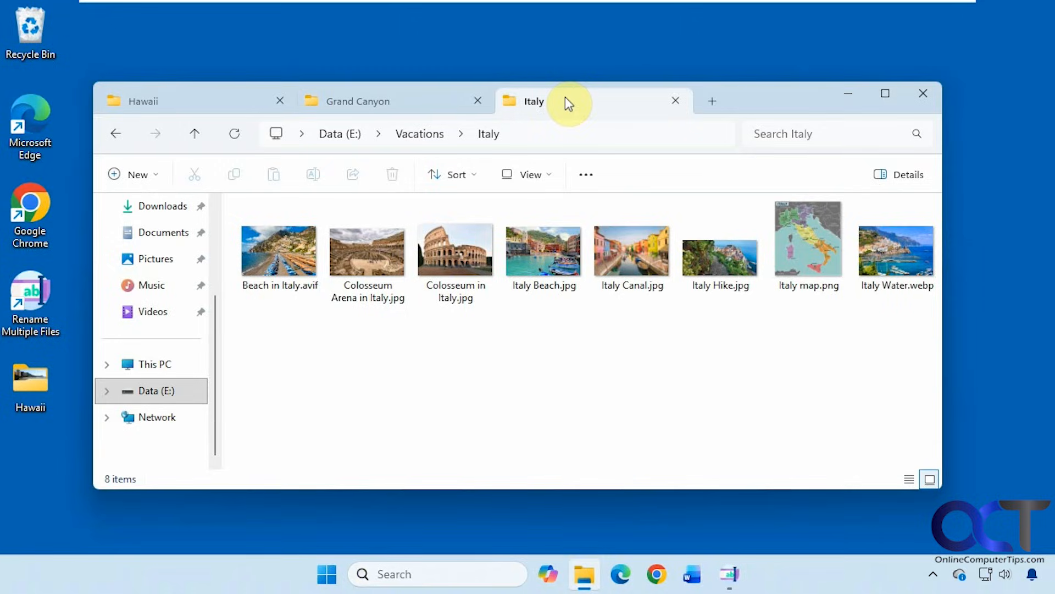
{"action": "left_click", "coordinate": [855, 93]}
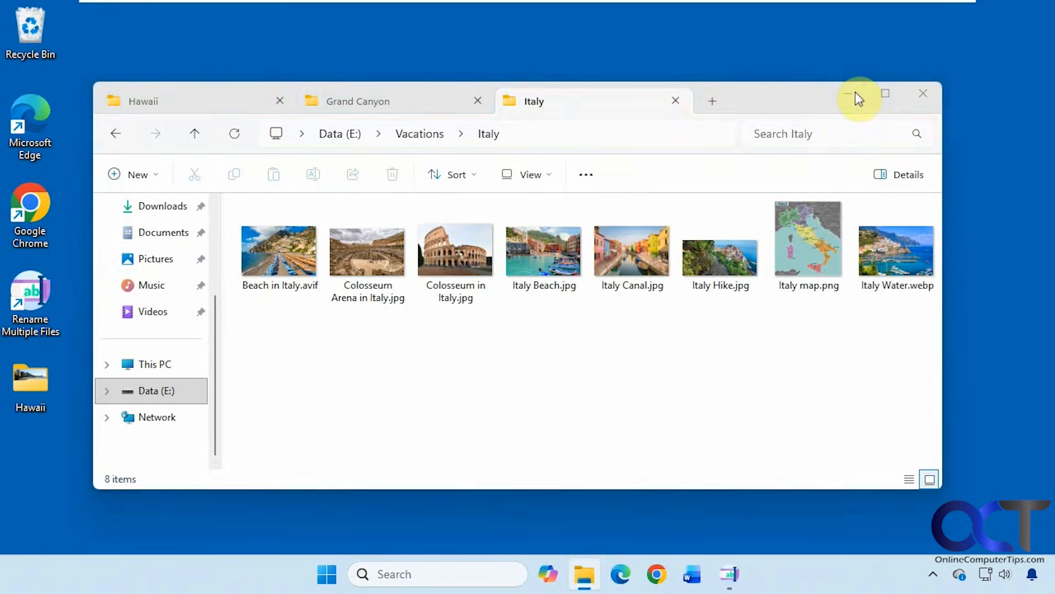
{"action": "left_click", "coordinate": [467, 578]}
{"action": "type", "text": "ita"}
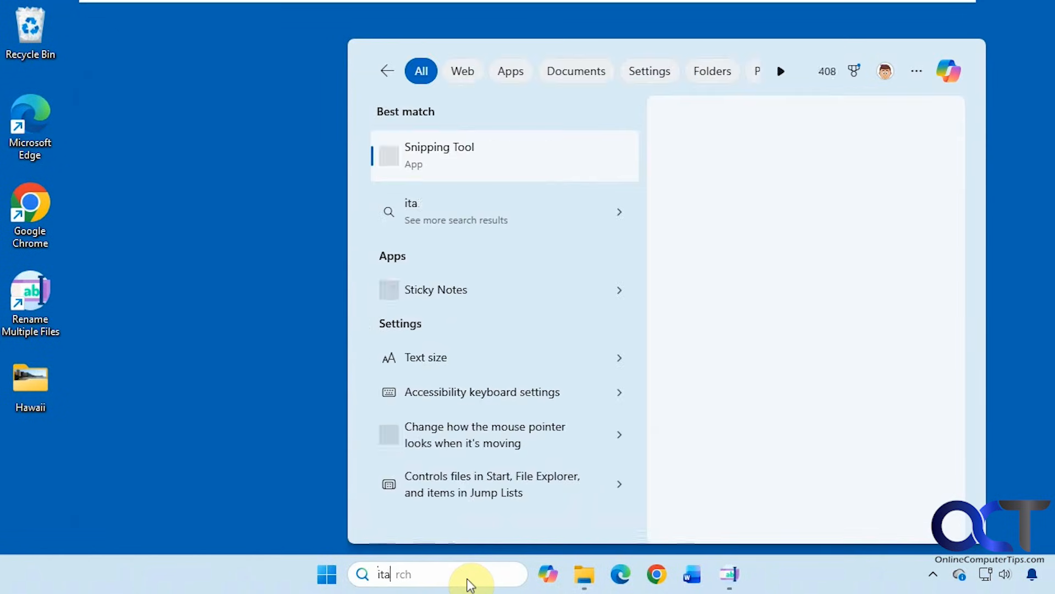
{"action": "type", "text": "ly"}
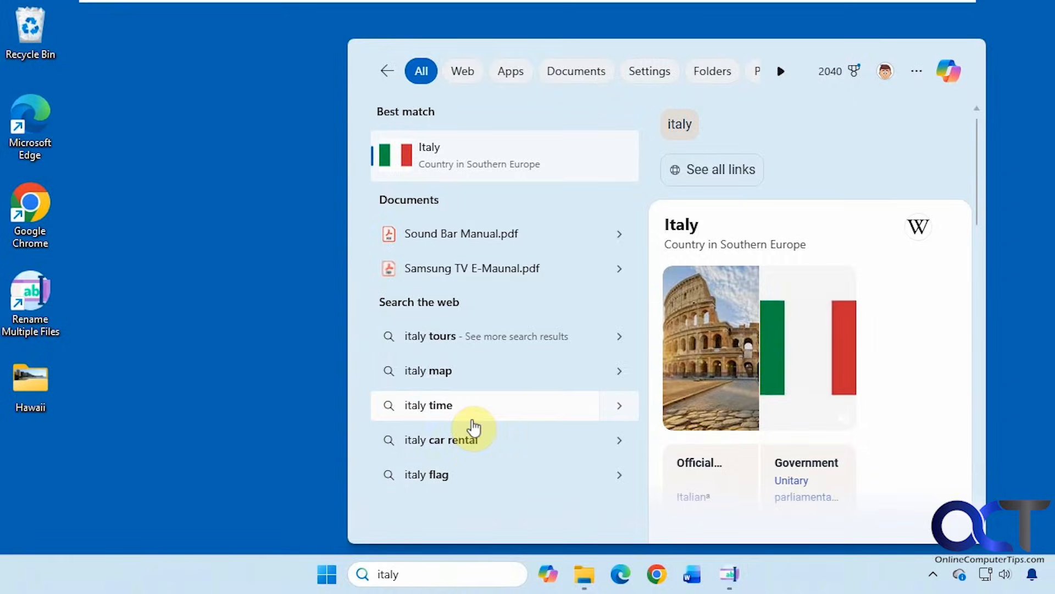
{"action": "left_click", "coordinate": [269, 291]}
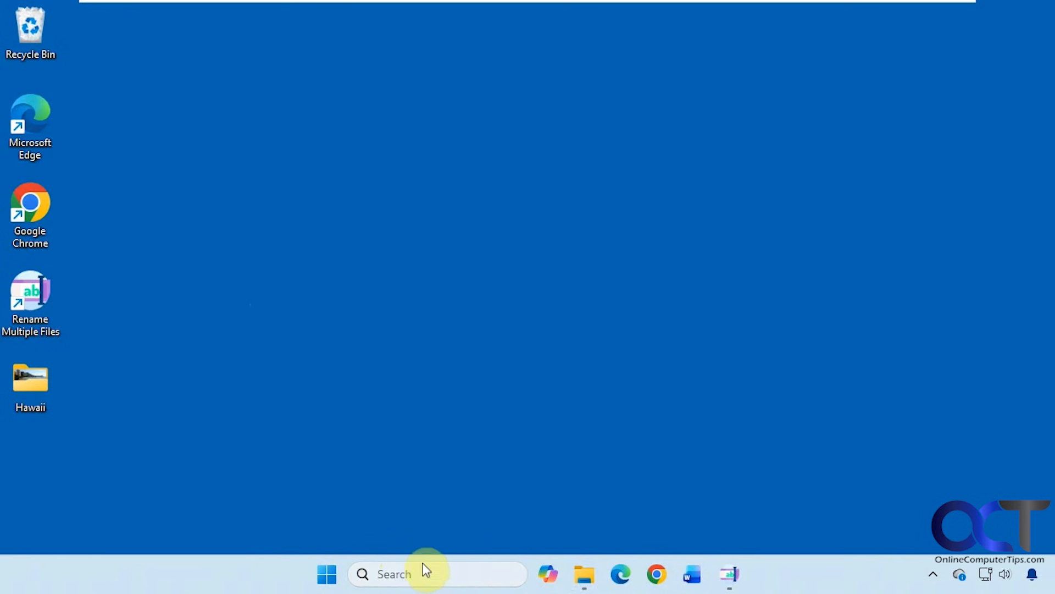
Step: Open the Search page under Privacy & security in Windows Settings and show the Find my files options
{"action": "left_click", "coordinate": [328, 573]}
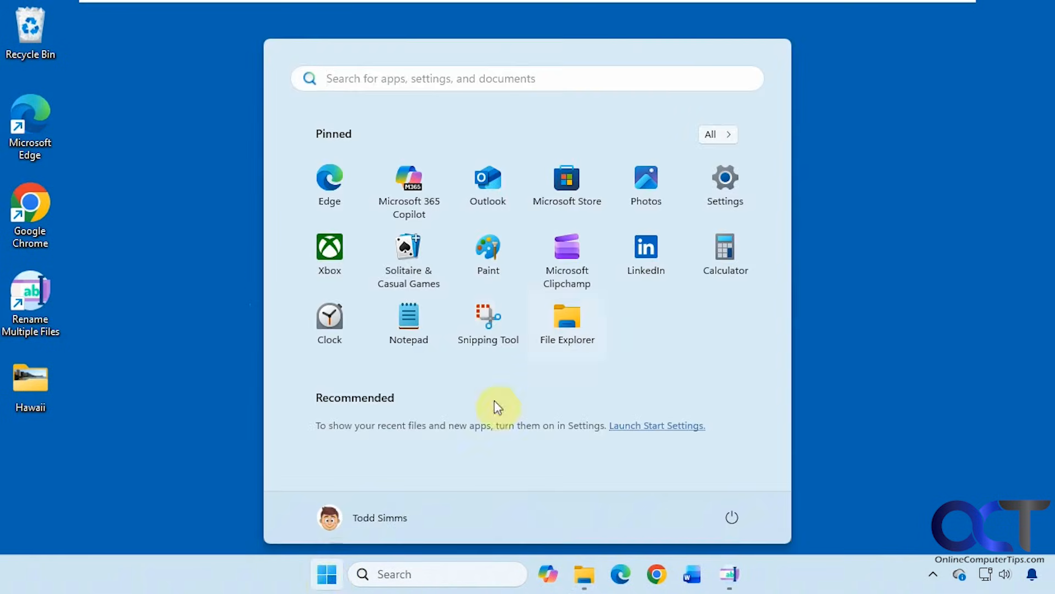
{"action": "left_click", "coordinate": [721, 196]}
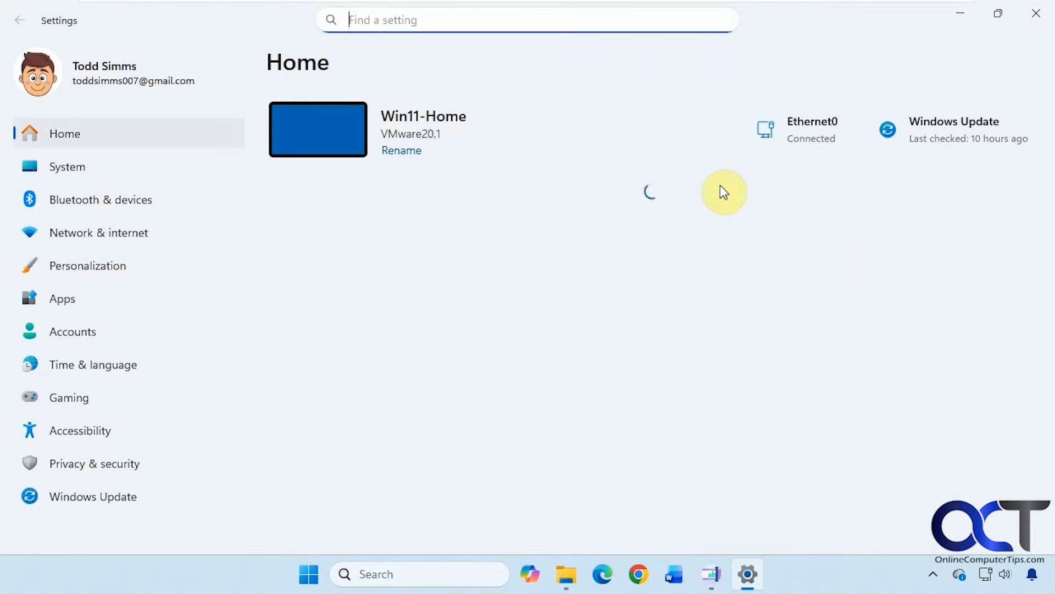
{"action": "left_click", "coordinate": [118, 462]}
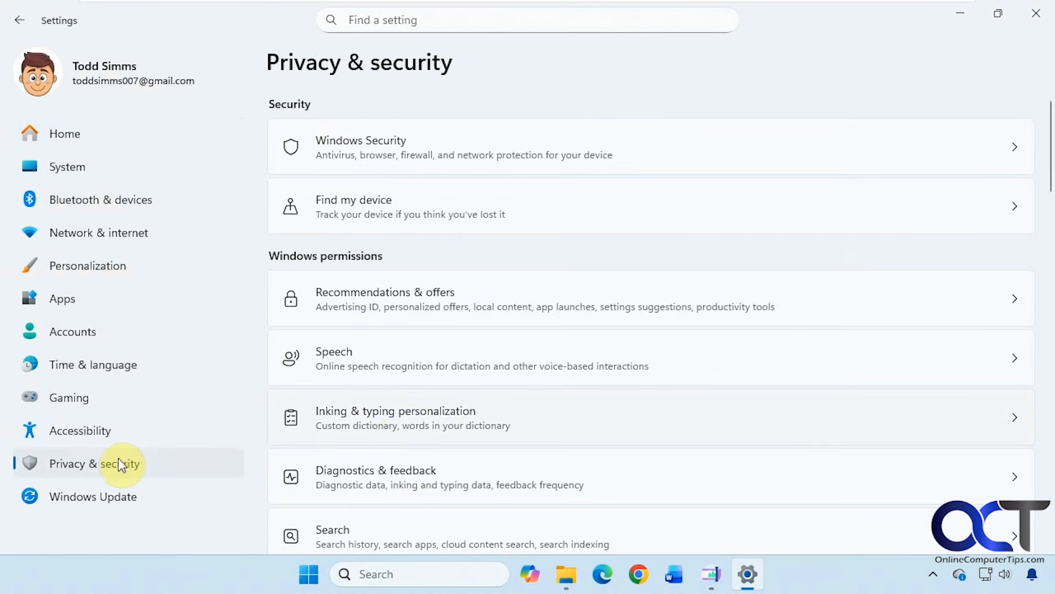
{"action": "scroll", "coordinate": [455, 433], "scroll_direction": "down", "scroll_amount": 3}
{"action": "left_click", "coordinate": [409, 407]}
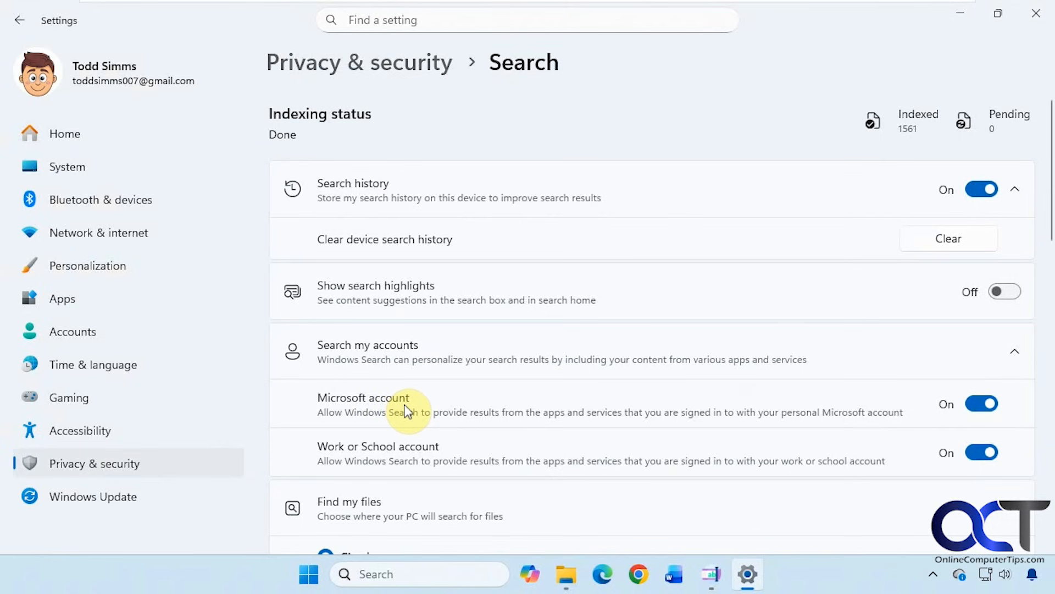
{"action": "scroll", "coordinate": [404, 408], "scroll_direction": "down", "scroll_amount": 6}
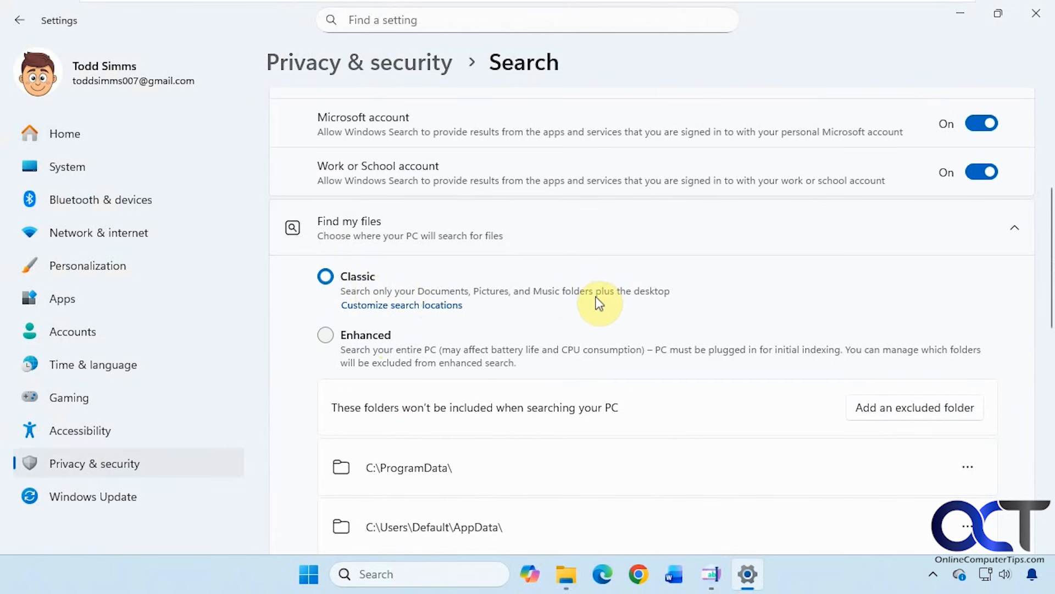
Step: Check the Hawaii folder's location under Pictures in File Explorer, and return to the Search settings
{"action": "left_click", "coordinate": [568, 571]}
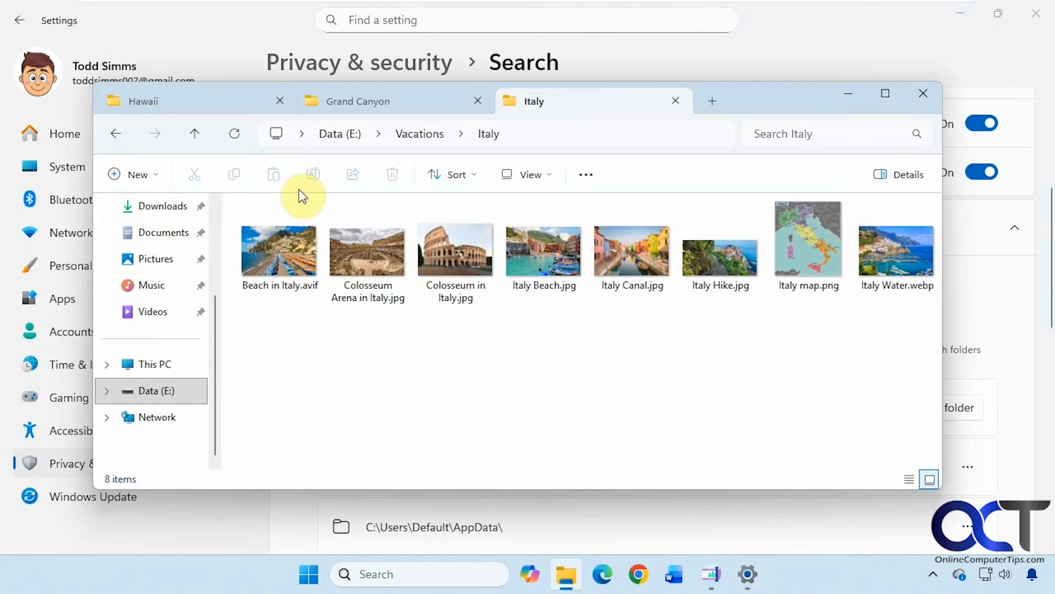
{"action": "left_click", "coordinate": [232, 105]}
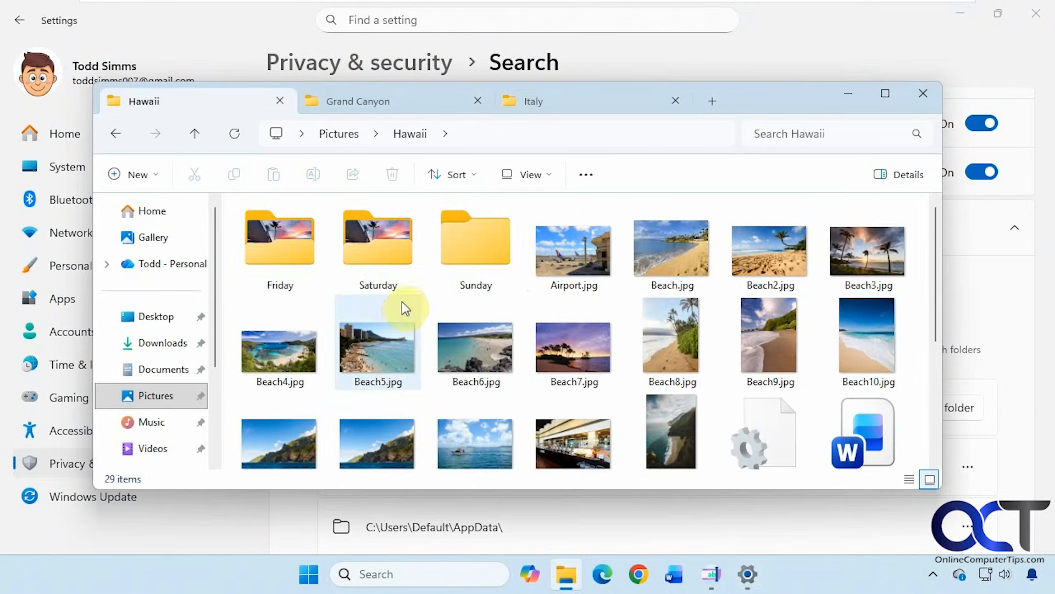
{"action": "left_click", "coordinate": [853, 98]}
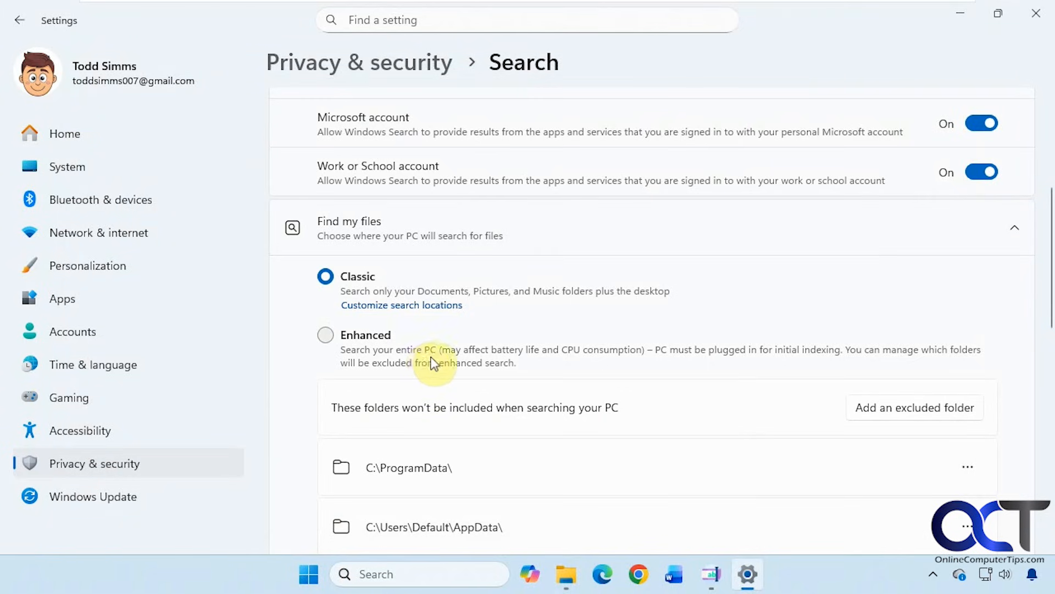
Step: Set Find my files to Enhanced and review the list of folders excluded from searching
{"action": "left_click", "coordinate": [330, 336]}
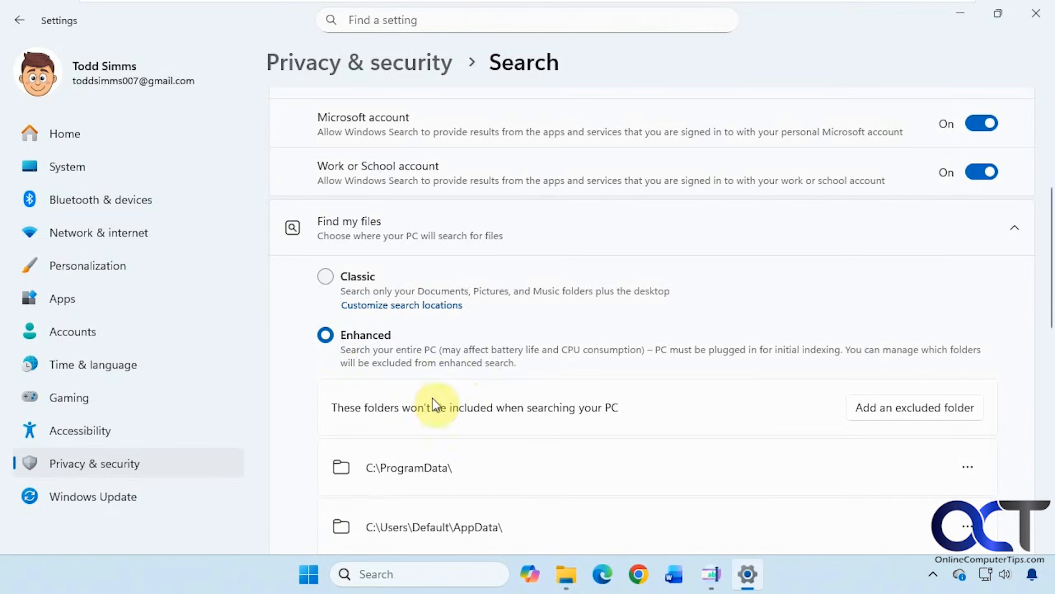
{"action": "scroll", "coordinate": [629, 431], "scroll_direction": "down", "scroll_amount": 5}
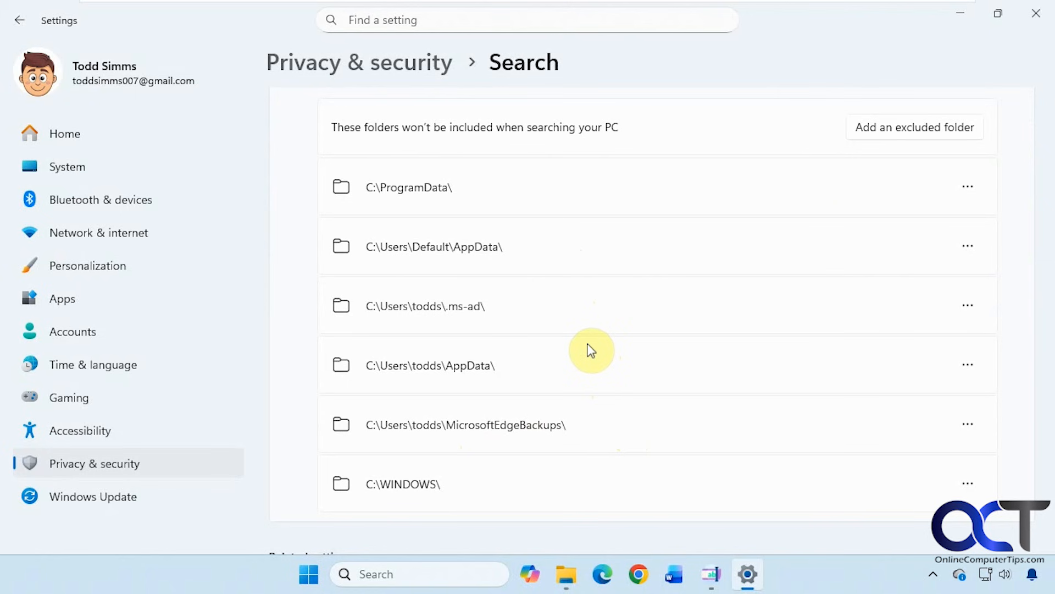
Step: Search Windows for "grand canyon" and look over the matching folder and photos
{"action": "scroll", "coordinate": [590, 350], "scroll_direction": "up", "scroll_amount": 4}
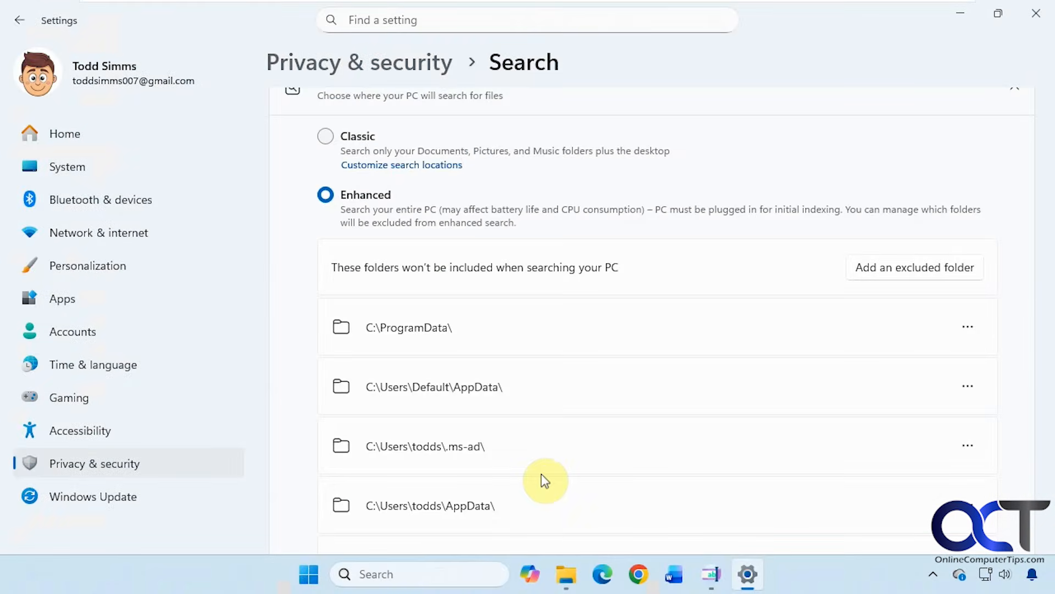
{"action": "left_click", "coordinate": [458, 571]}
{"action": "type", "text": "grand canyon"}
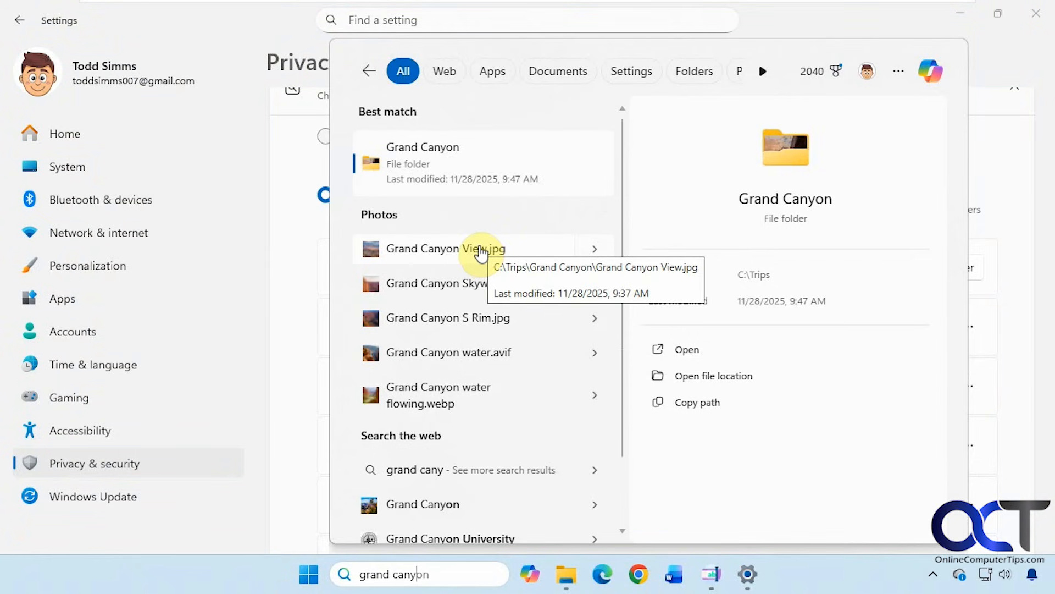
Step: Show the Italy folder on the Data (E:) drive in File Explorer, search Windows for "italy", and dismiss the results
{"action": "left_click", "coordinate": [567, 571]}
{"action": "left_click", "coordinate": [569, 99]}
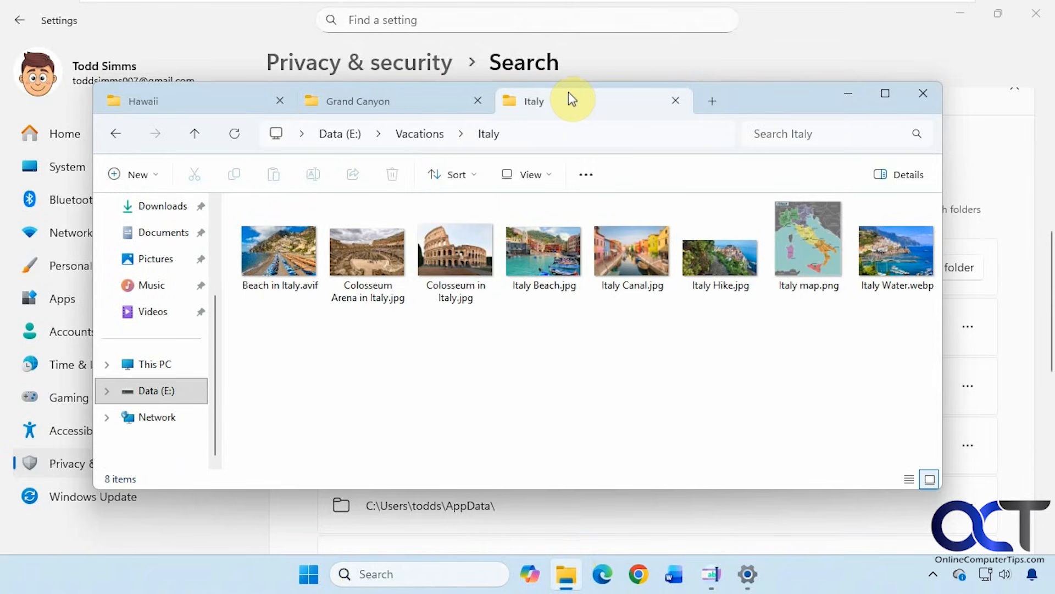
{"action": "left_click", "coordinate": [465, 580]}
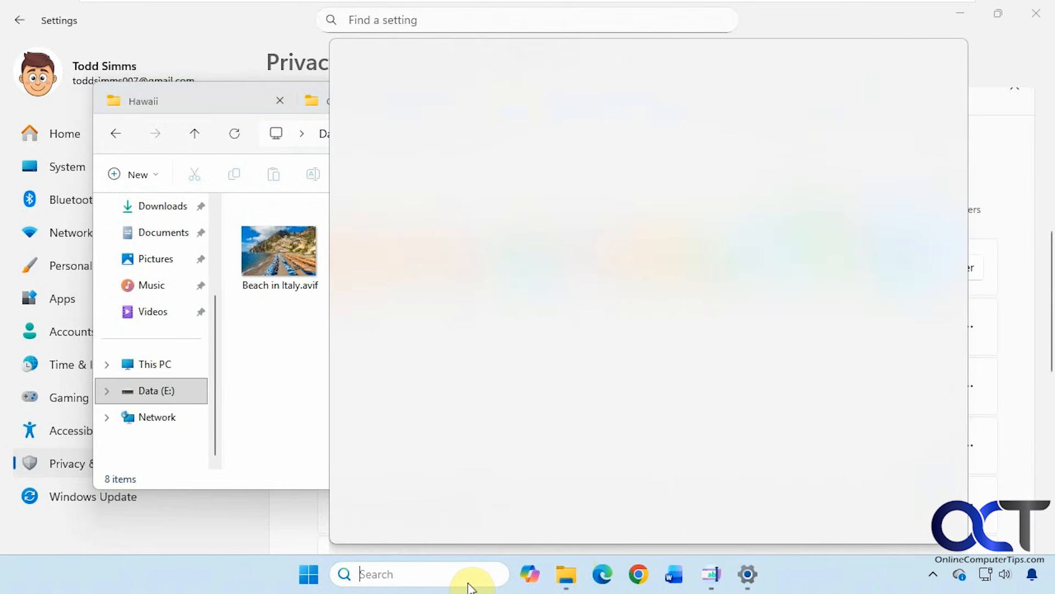
{"action": "type", "text": "italy"}
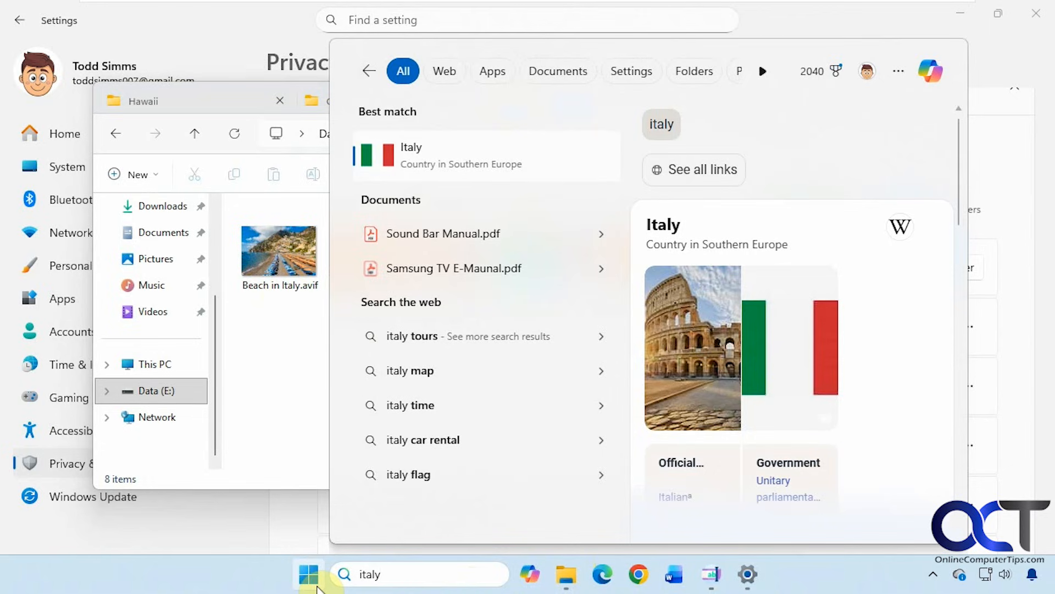
{"action": "left_click", "coordinate": [319, 529]}
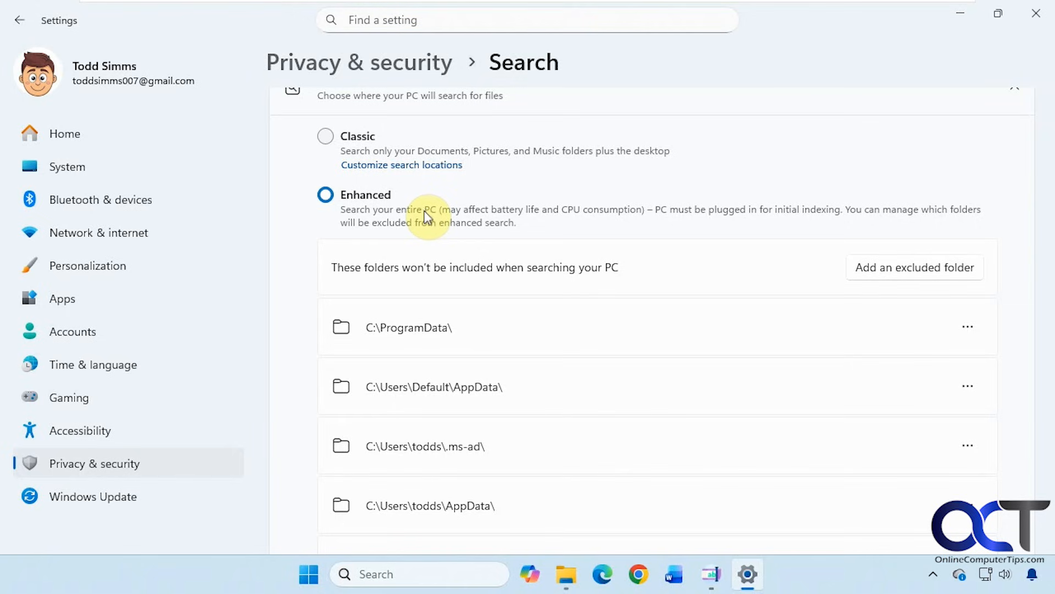
Step: Find Indexing Options through Windows search and open its Indexed Locations for modification
{"action": "left_click", "coordinate": [400, 576]}
{"action": "type", "text": "ind"}
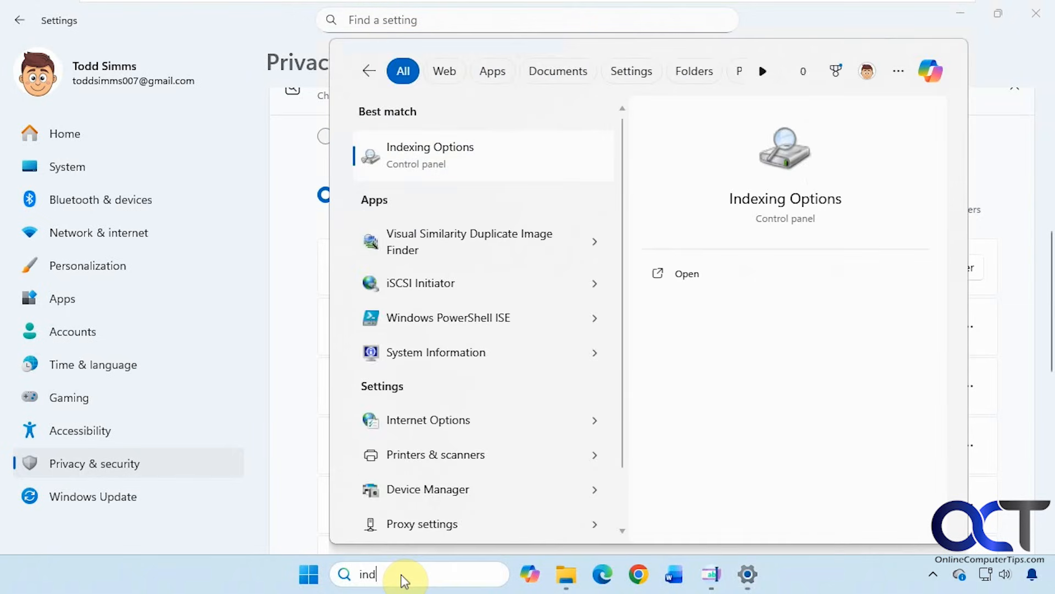
{"action": "type", "text": "exi"}
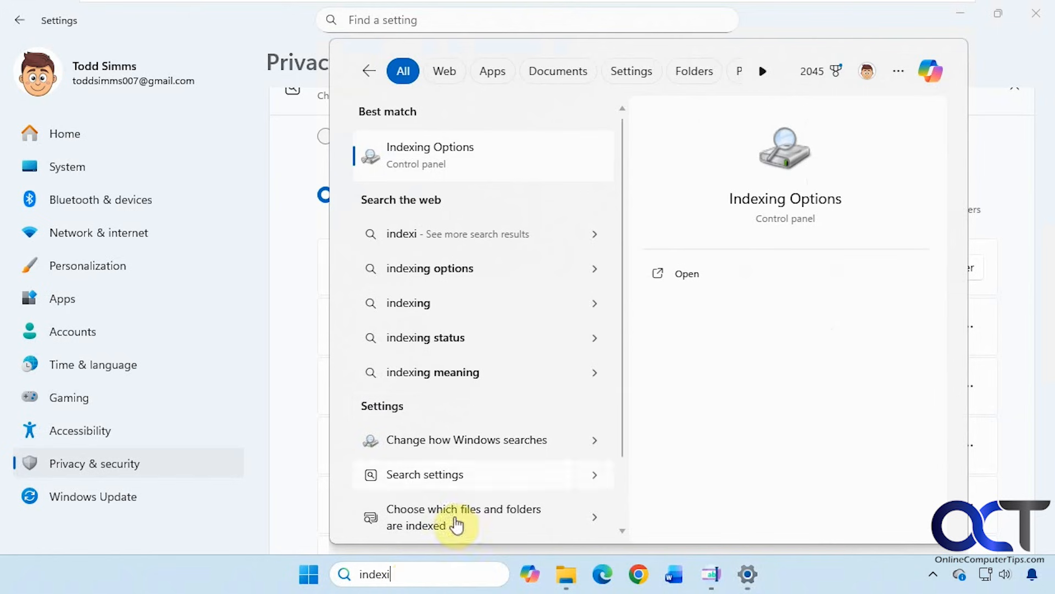
{"action": "left_click", "coordinate": [445, 170]}
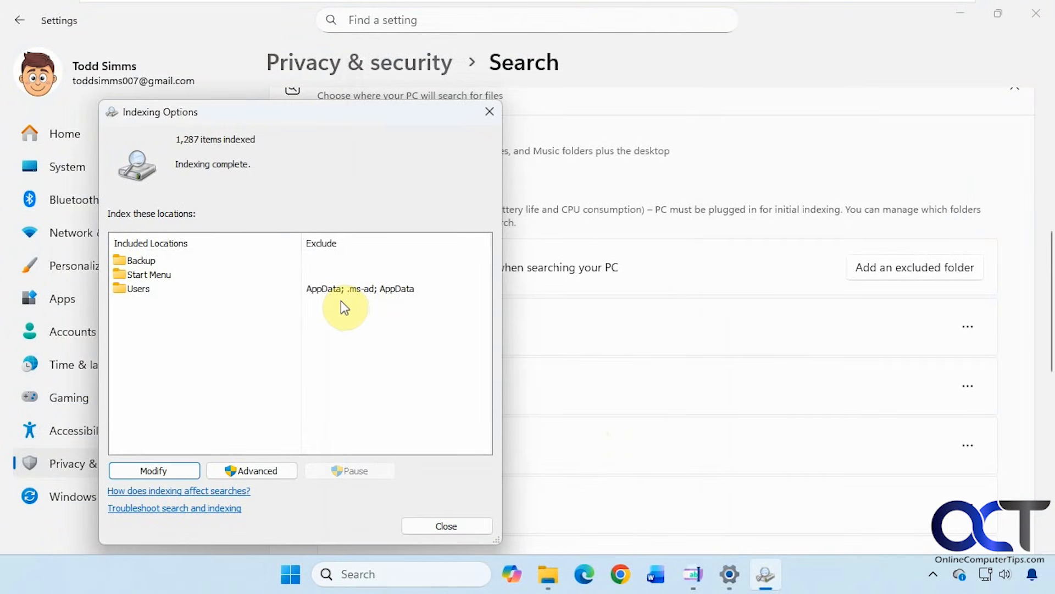
{"action": "left_click", "coordinate": [171, 474]}
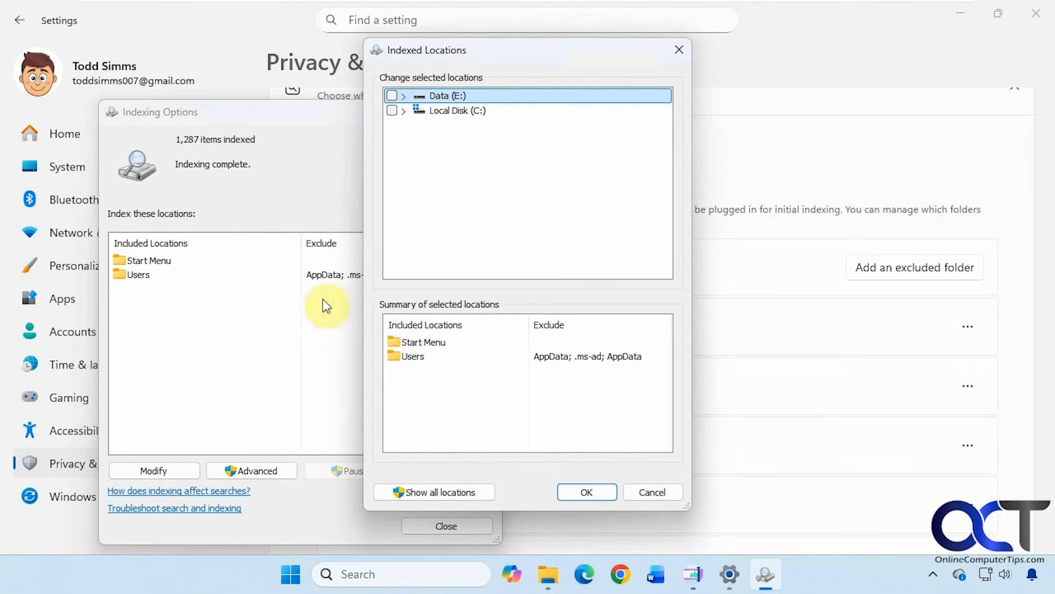
Step: Add the whole Data (E:) drive, including its Vacations and Backup folders, to the indexed locations and close Indexing Options
{"action": "left_click", "coordinate": [404, 111]}
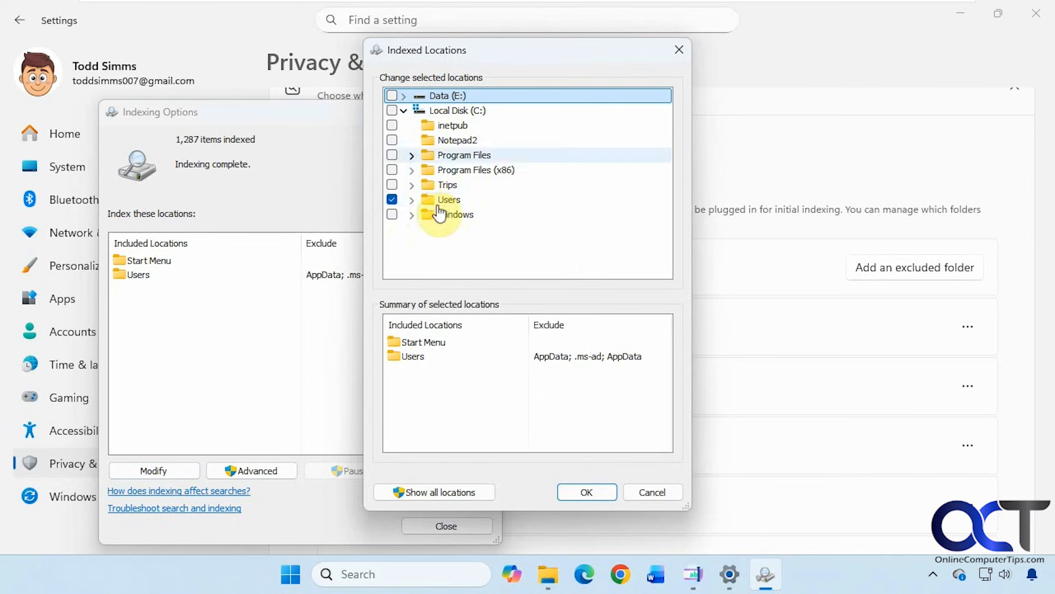
{"action": "left_click", "coordinate": [404, 110]}
{"action": "left_click", "coordinate": [404, 98]}
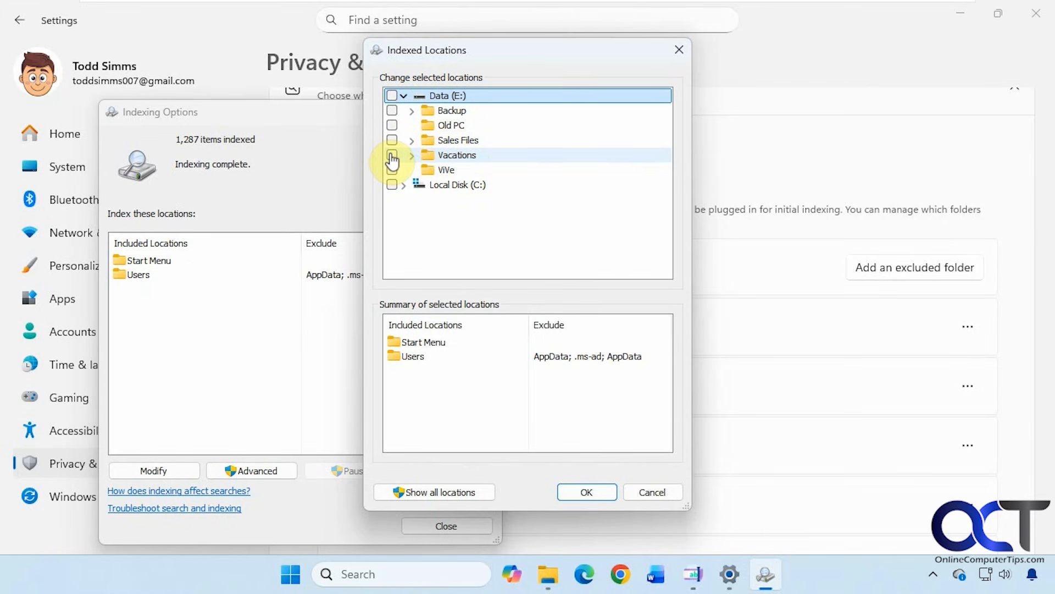
{"action": "left_click", "coordinate": [392, 96]}
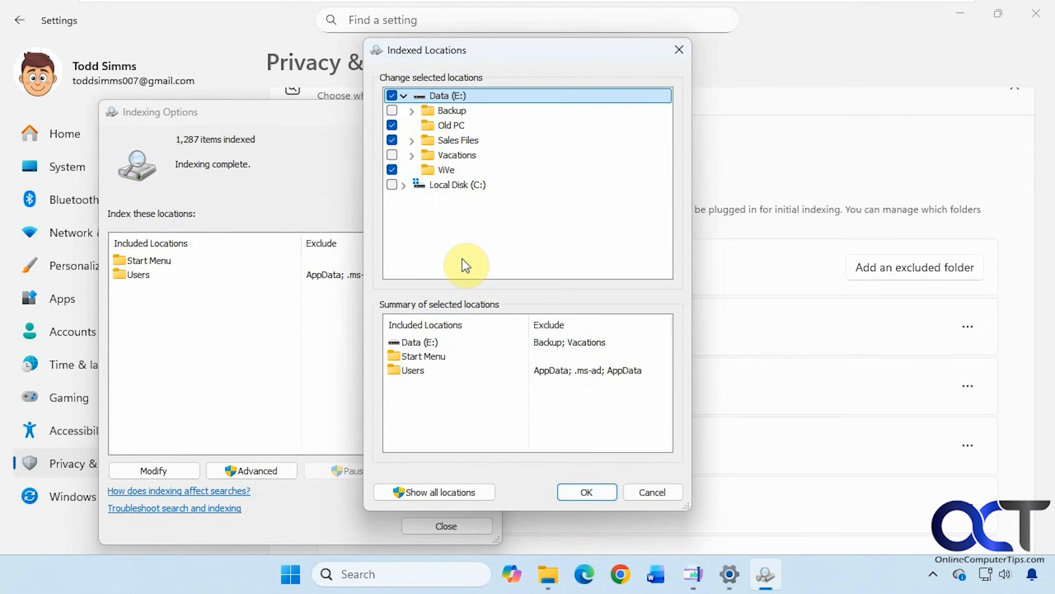
{"action": "left_click", "coordinate": [392, 155]}
{"action": "left_click", "coordinate": [392, 110]}
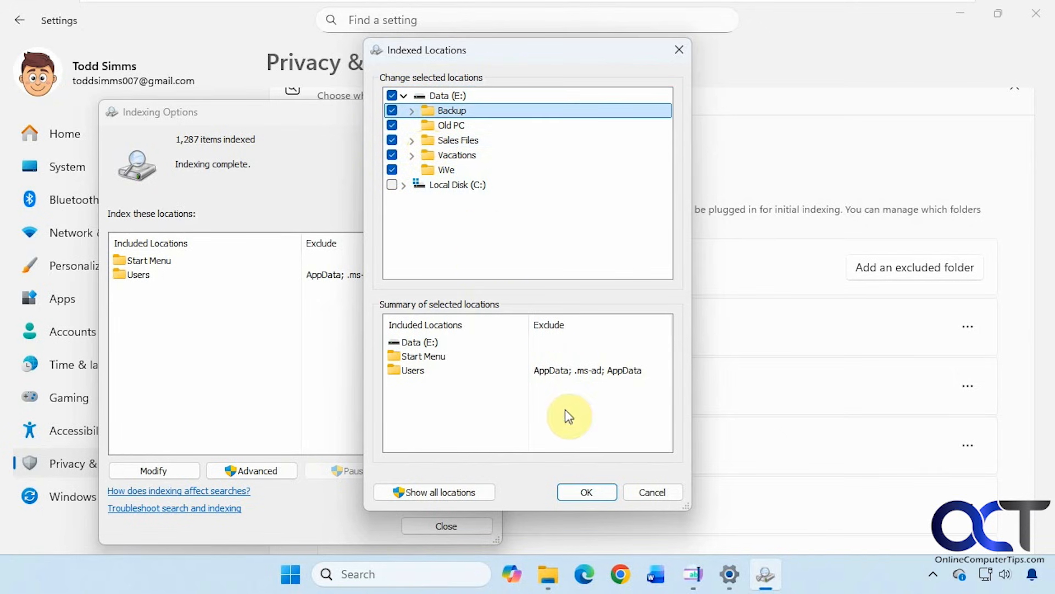
{"action": "left_click", "coordinate": [585, 490]}
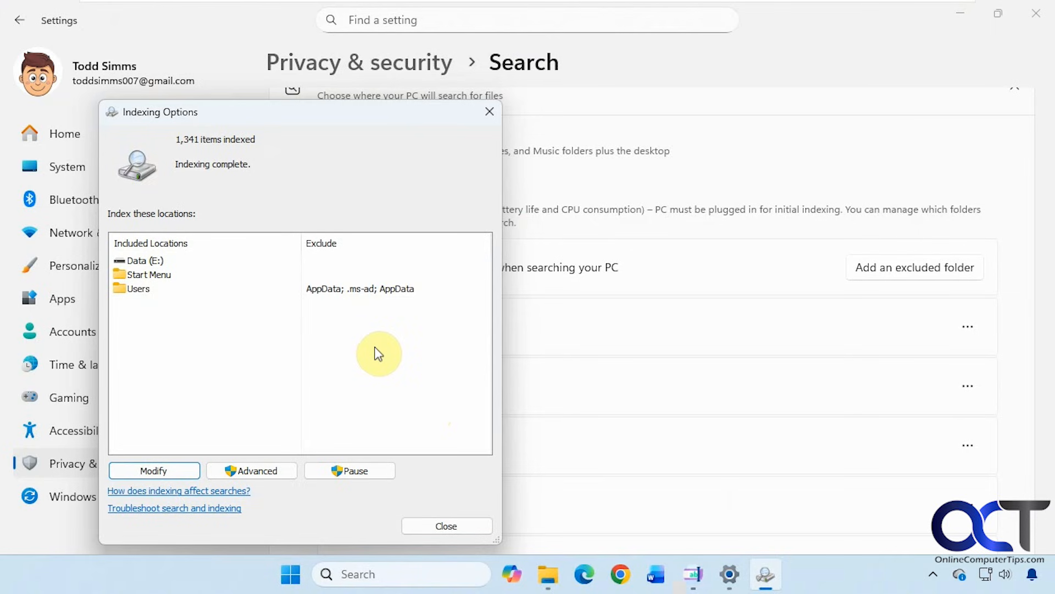
{"action": "left_click", "coordinate": [437, 522]}
Step: Search Windows for "italy" to check the Italy folder and photos, and dismiss the results
{"action": "left_click", "coordinate": [406, 574]}
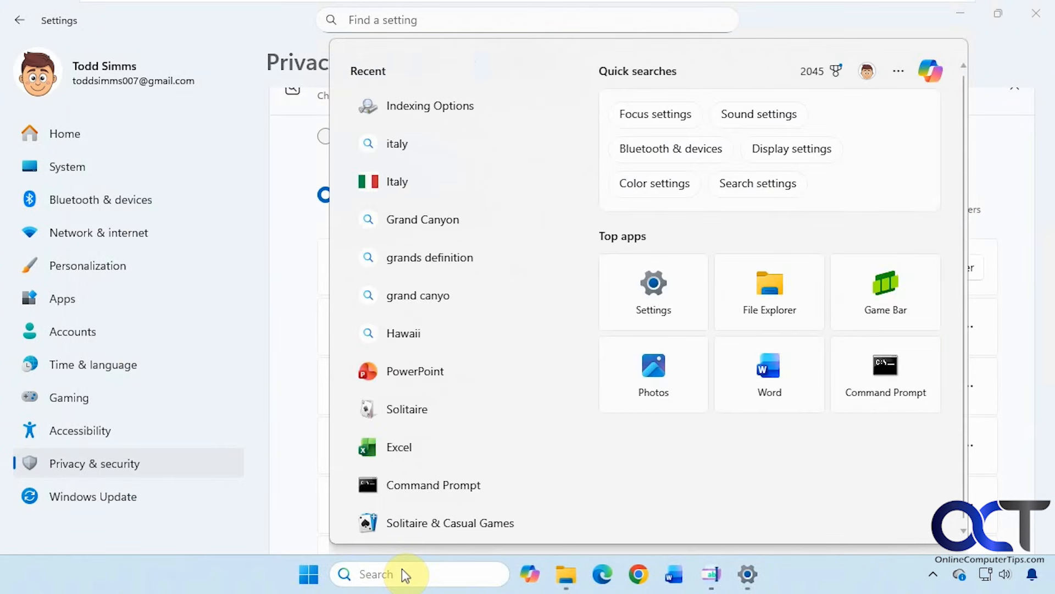
{"action": "type", "text": "italy"}
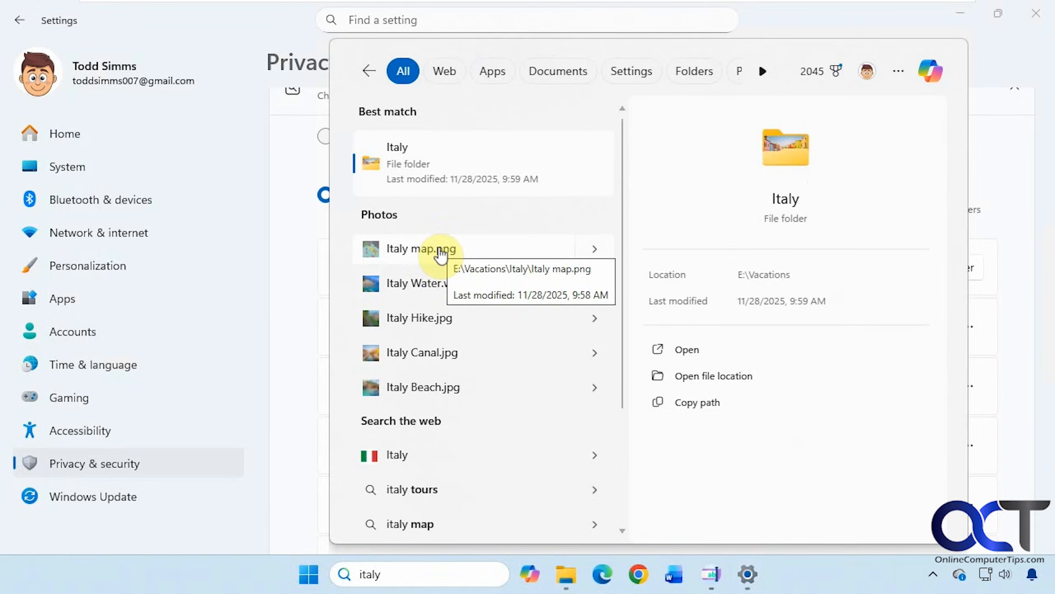
{"action": "left_click", "coordinate": [301, 297]}
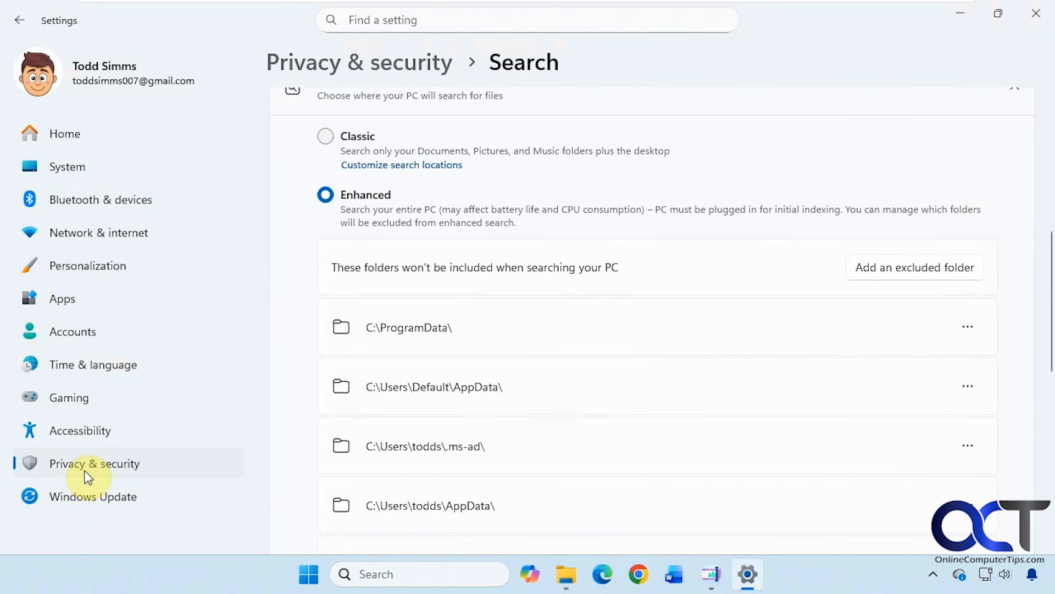
Step: View the Hawaii folder under Pictures in File Explorer and return to the Find my files options
{"action": "scroll", "coordinate": [580, 187], "scroll_direction": "up", "scroll_amount": 2}
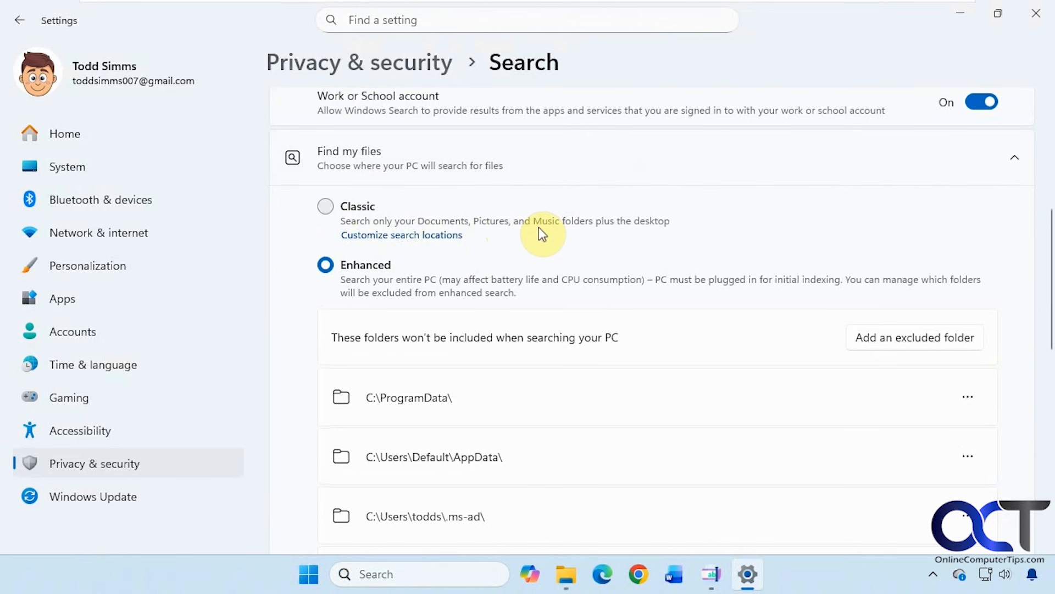
{"action": "left_click", "coordinate": [566, 574]}
{"action": "left_click", "coordinate": [184, 103]}
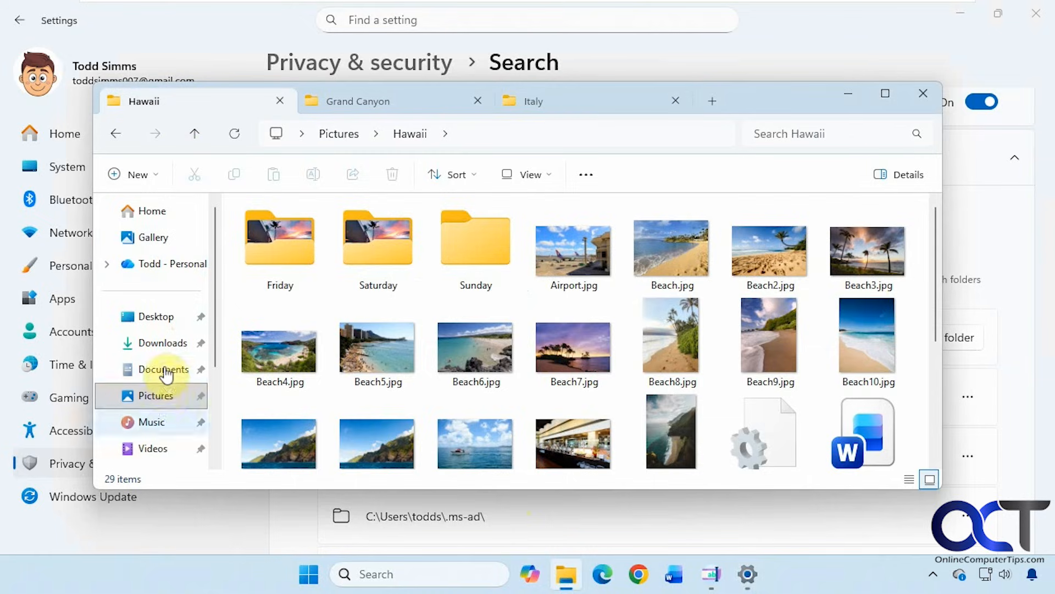
{"action": "left_click", "coordinate": [860, 92]}
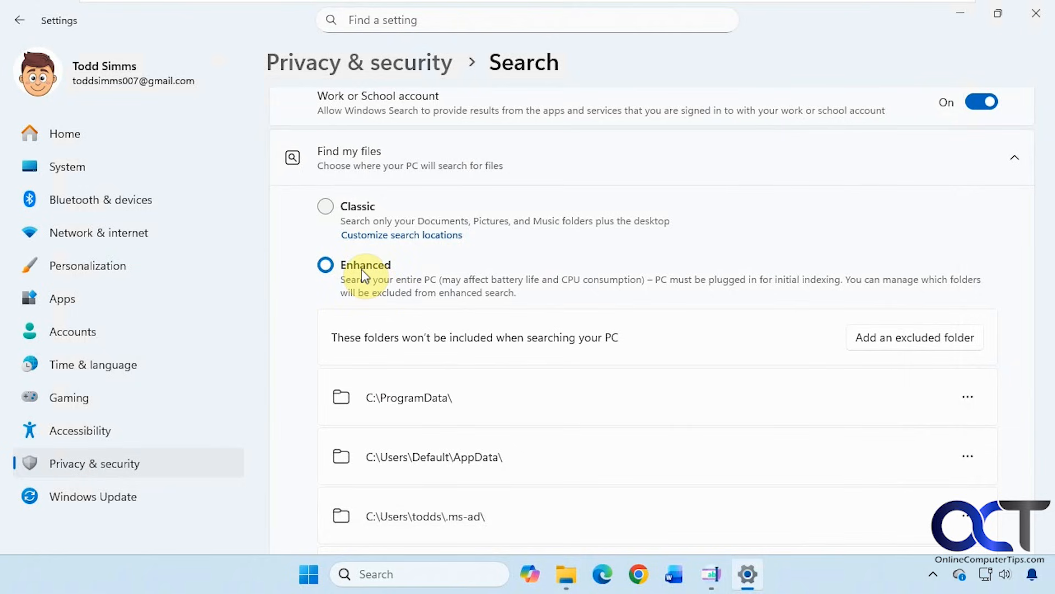
Step: Review the folders excluded from Enhanced searching and return to the Classic and Enhanced options
{"action": "scroll", "coordinate": [449, 407], "scroll_direction": "down", "scroll_amount": 3}
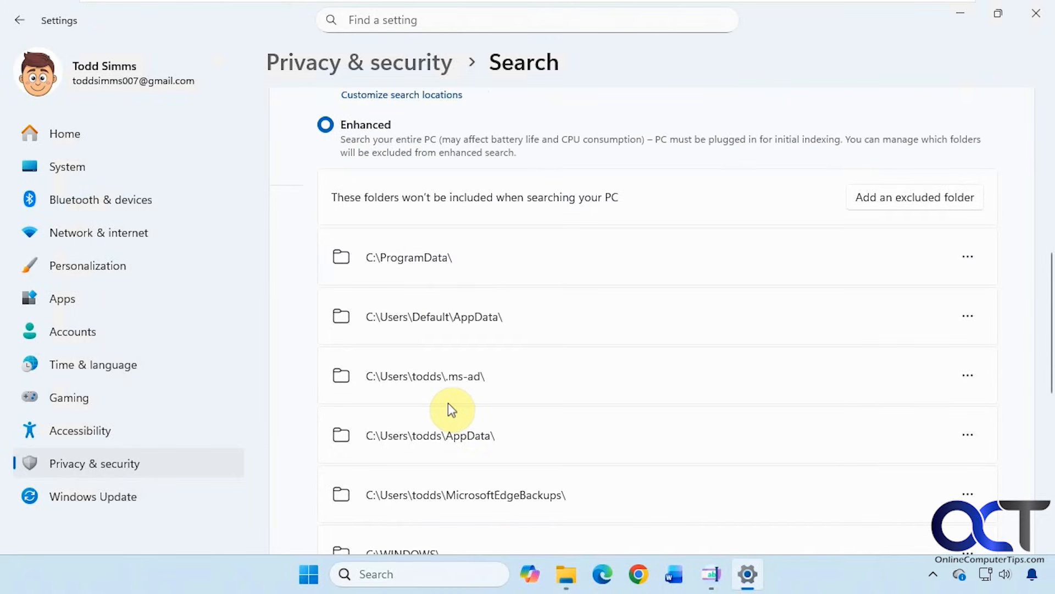
{"action": "scroll", "coordinate": [450, 410], "scroll_direction": "down", "scroll_amount": 2}
{"action": "scroll", "coordinate": [449, 410], "scroll_direction": "up", "scroll_amount": 2}
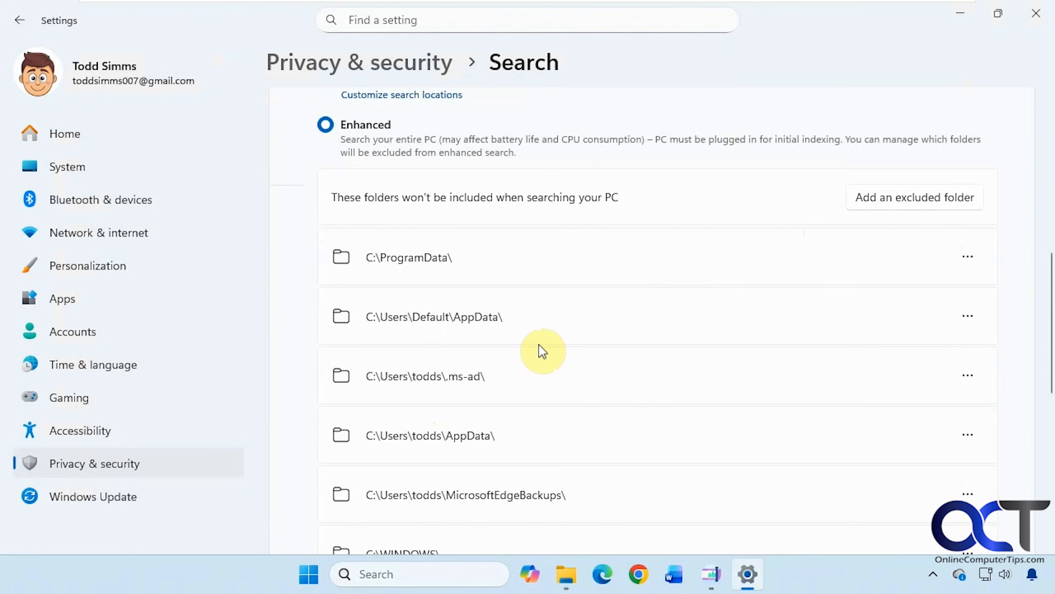
{"action": "scroll", "coordinate": [539, 344], "scroll_direction": "up", "scroll_amount": 4}
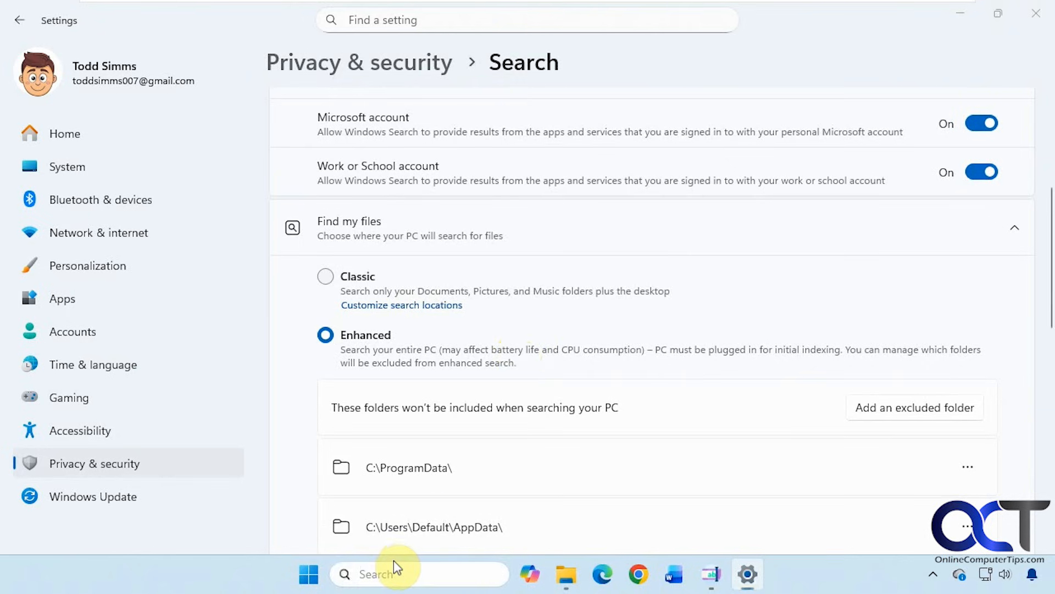
Step: Open Indexing Options, review the advanced index settings, and close them without making changes
{"action": "left_click", "coordinate": [401, 573]}
{"action": "type", "text": "index"}
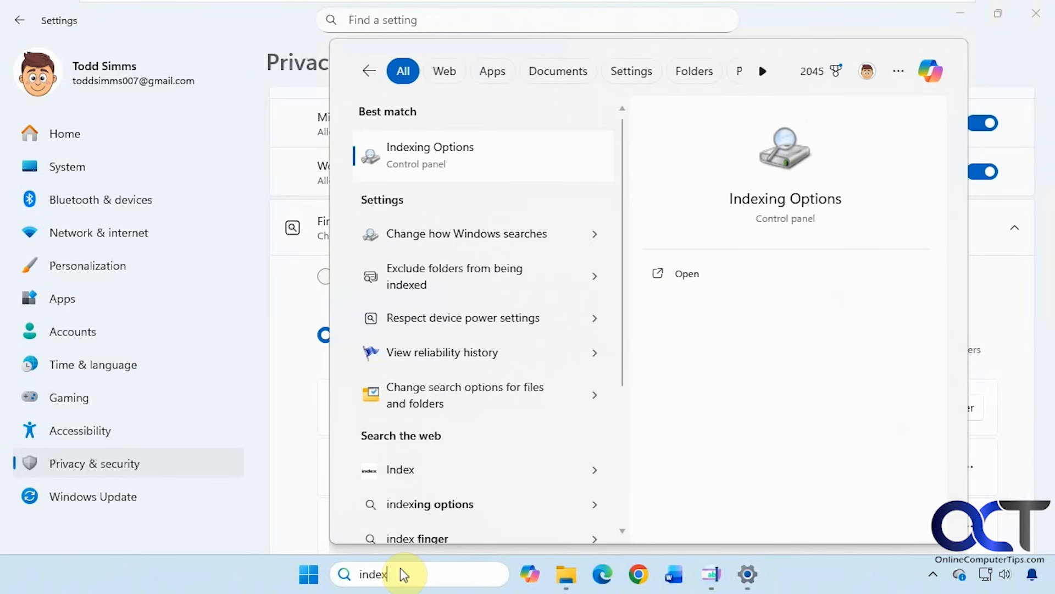
{"action": "left_click", "coordinate": [472, 168]}
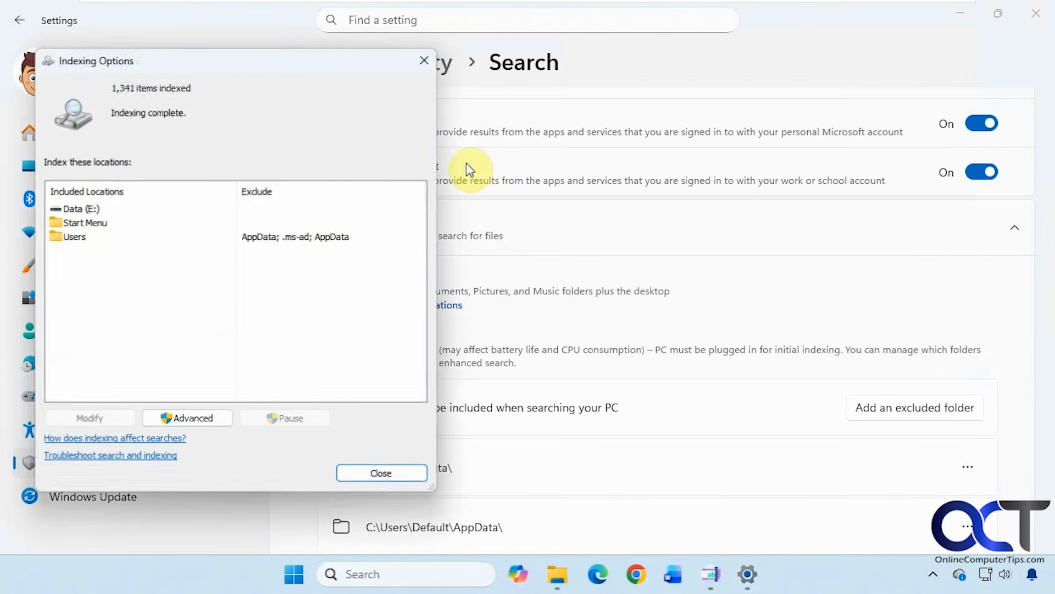
{"action": "left_click", "coordinate": [174, 419]}
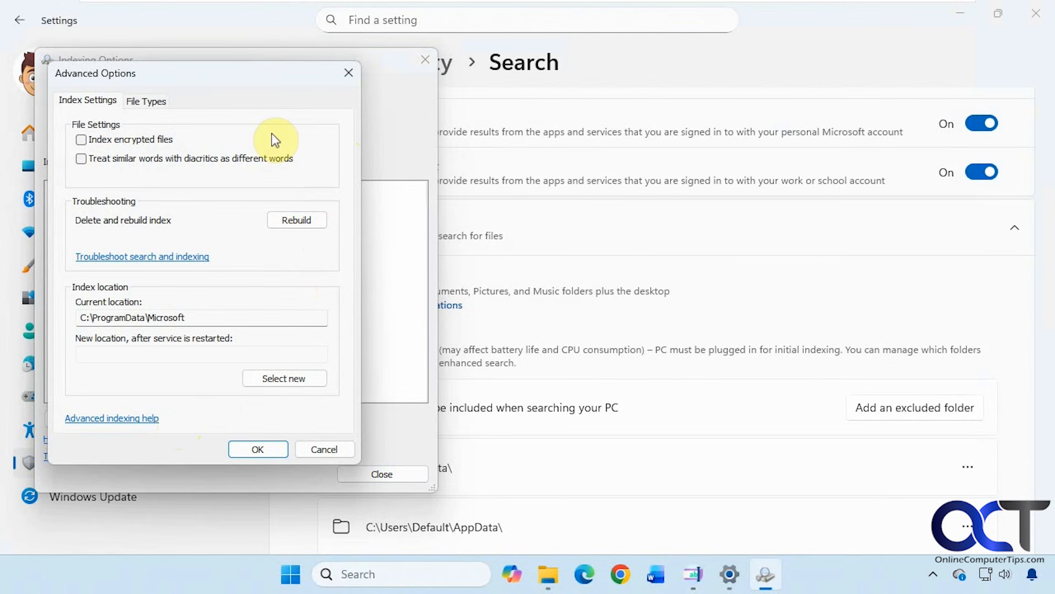
{"action": "left_click", "coordinate": [326, 451]}
{"action": "left_click", "coordinate": [378, 475]}
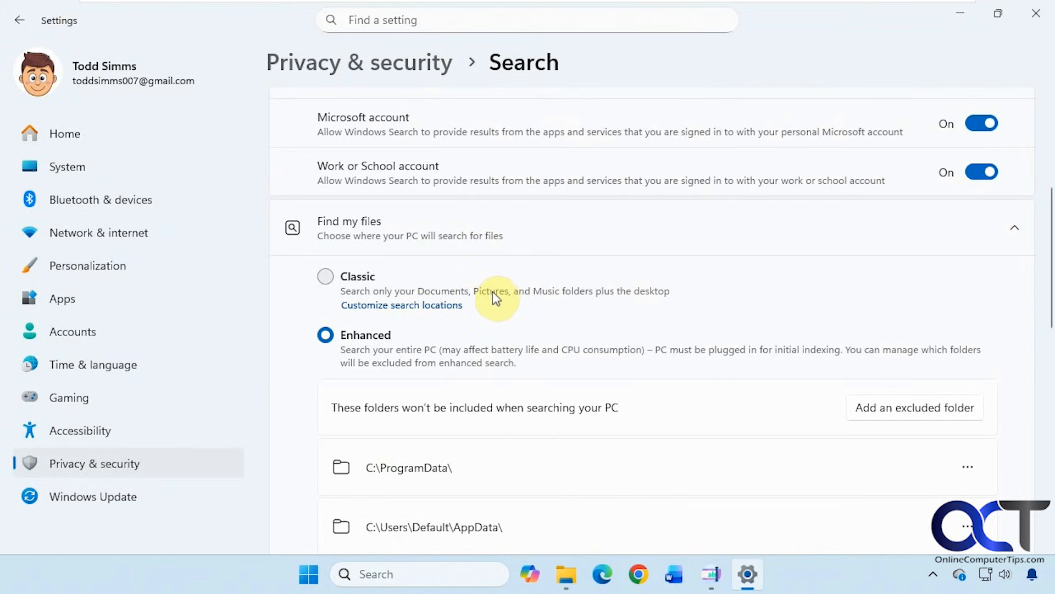
Step: Reopen Indexed Locations in Indexing Options, review the folders under Data (E:), and cancel without changing the selection
{"action": "left_click", "coordinate": [368, 573]}
{"action": "type", "text": "index"}
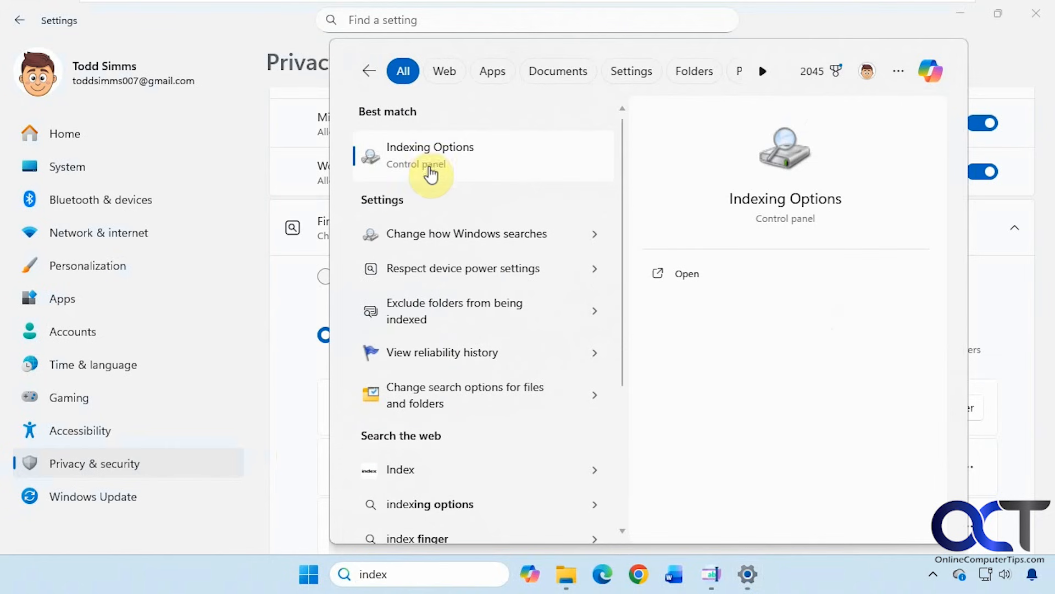
{"action": "left_click", "coordinate": [432, 164]}
{"action": "left_click", "coordinate": [129, 440]}
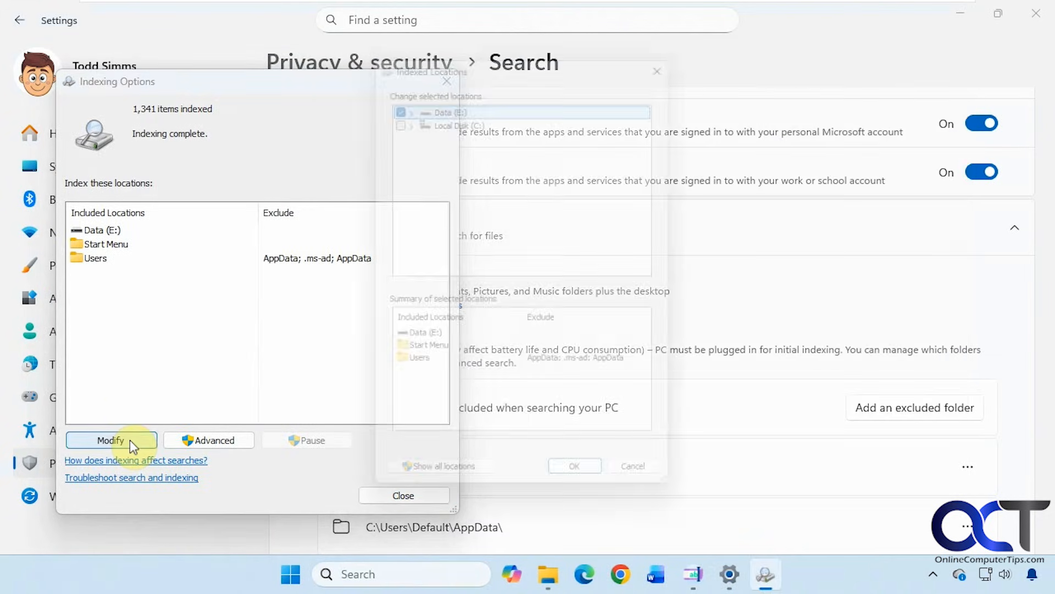
{"action": "left_click", "coordinate": [403, 96]}
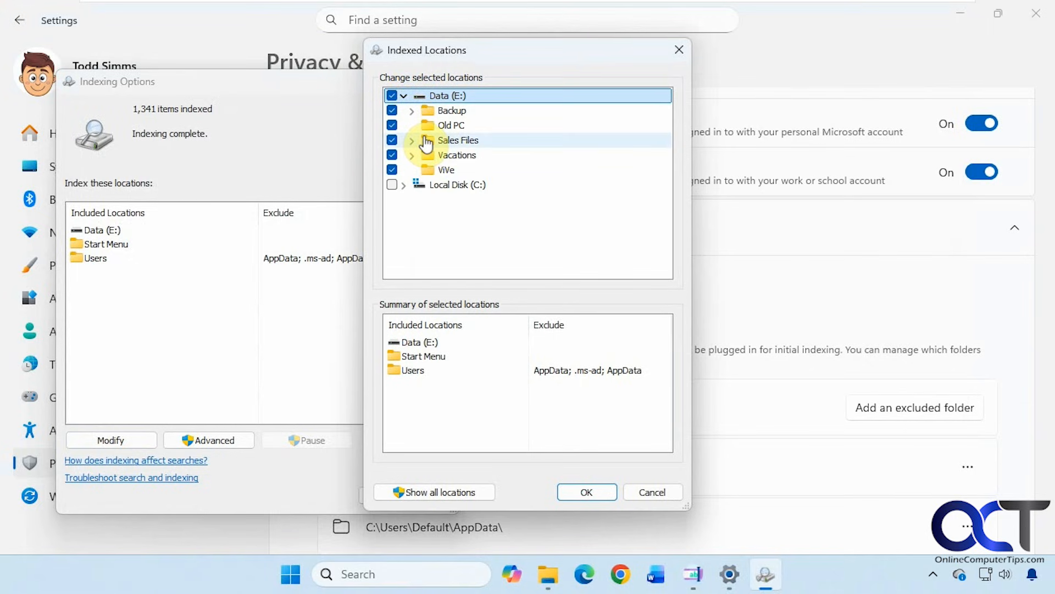
{"action": "left_click", "coordinate": [641, 490]}
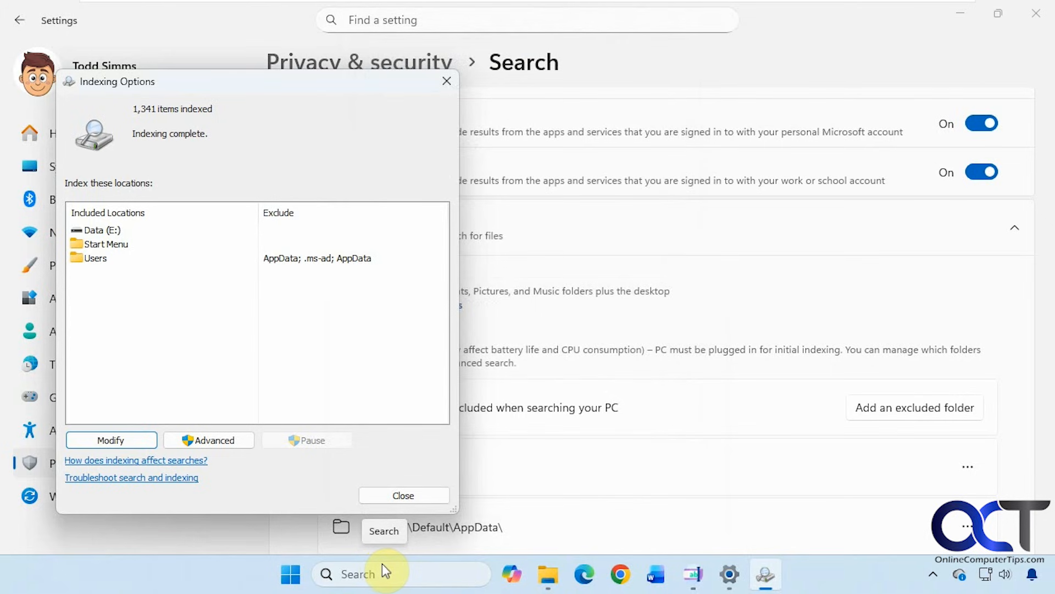
Step: Search for "italy" from the Start menu and close the results
{"action": "left_click", "coordinate": [366, 572]}
{"action": "left_click", "coordinate": [249, 571]}
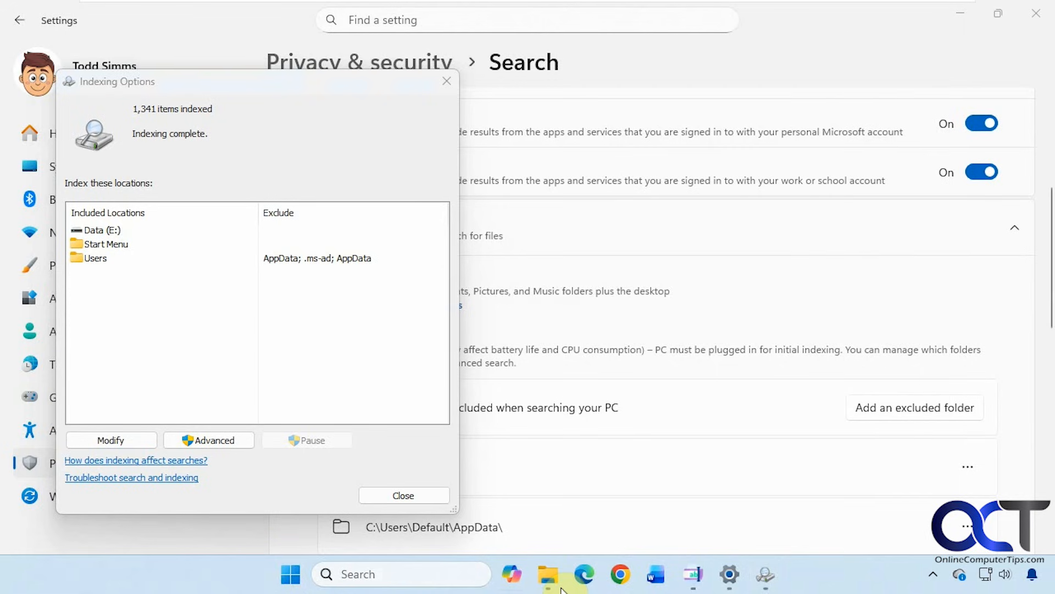
{"action": "left_click", "coordinate": [651, 486]}
{"action": "left_click", "coordinate": [290, 574]}
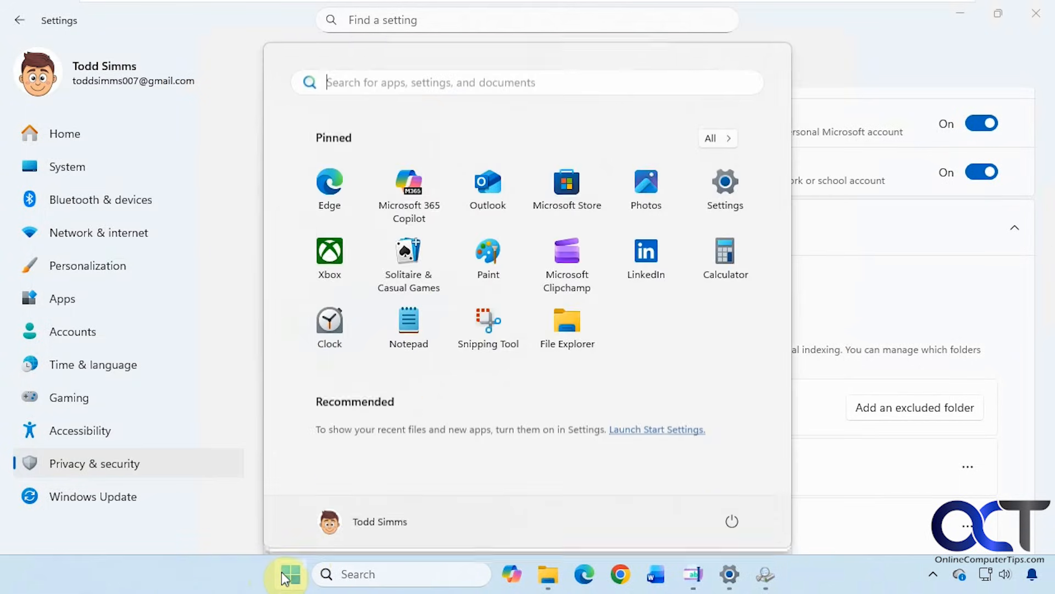
{"action": "left_click", "coordinate": [447, 78]}
{"action": "type", "text": "italy"}
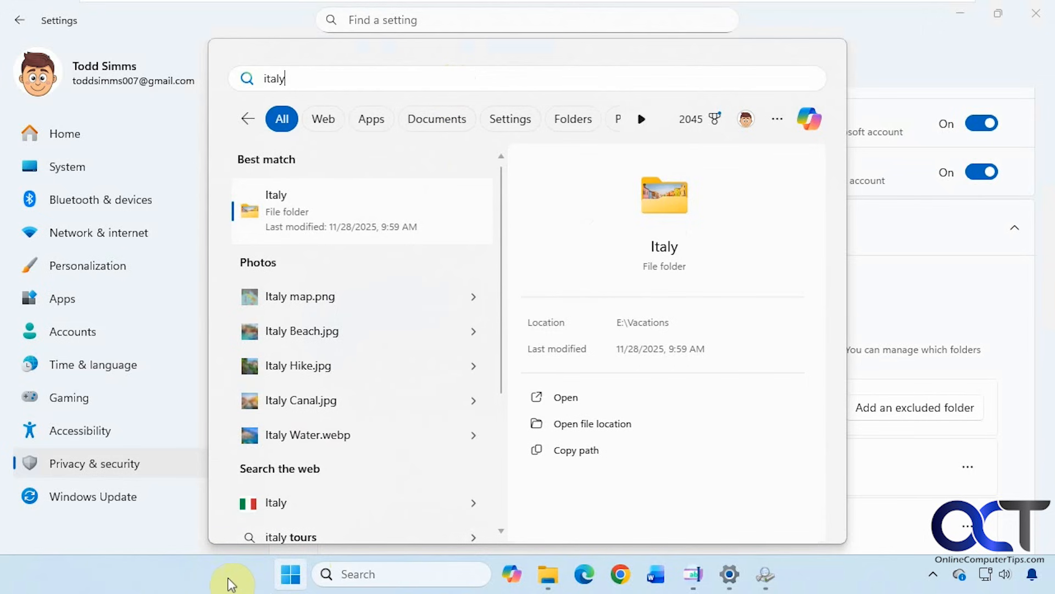
{"action": "left_click", "coordinate": [207, 584]}
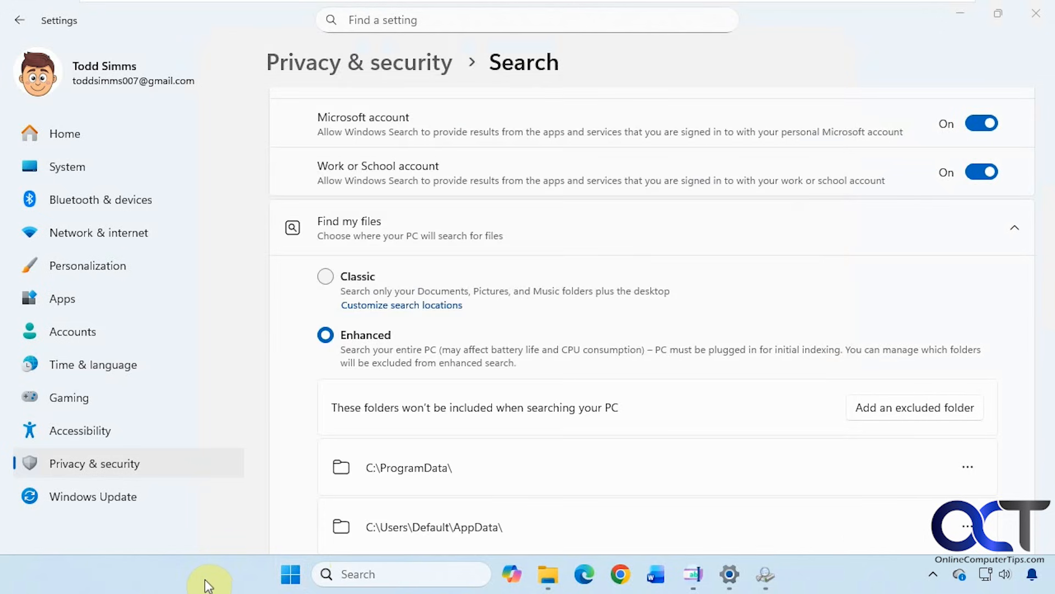